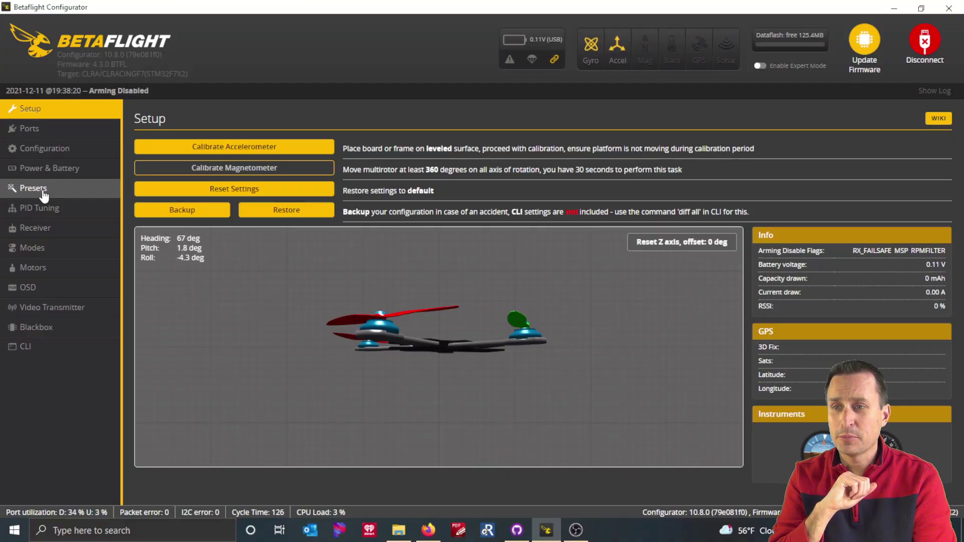
Step: Open Presets and filter the category list to TUNE only, after briefly trying VTX
click(43, 191)
click(211, 194)
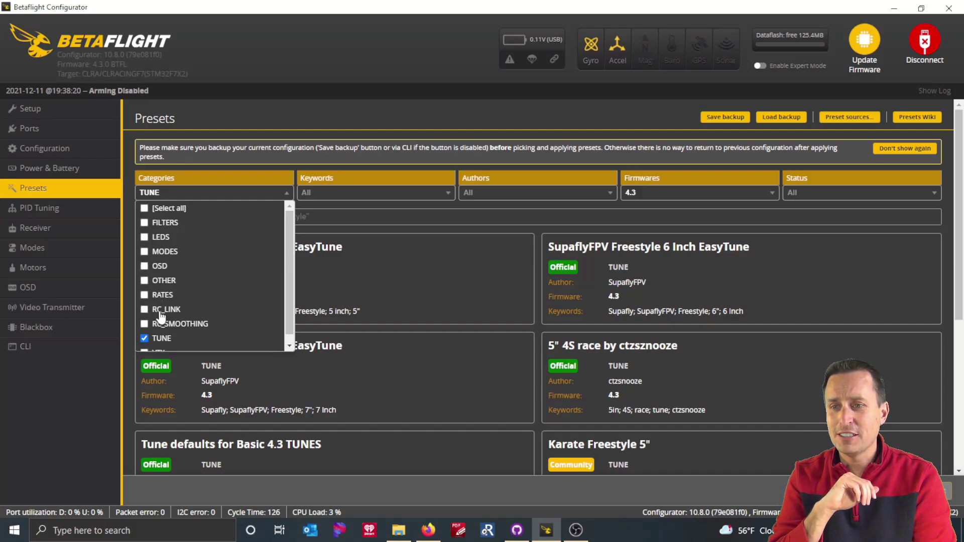
scroll(160, 321, down, 1)
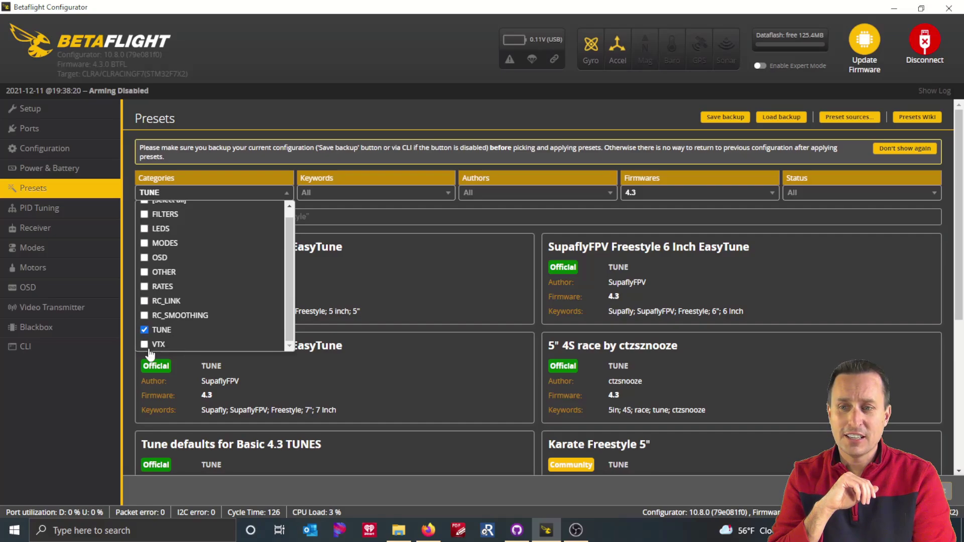
click(146, 346)
click(145, 331)
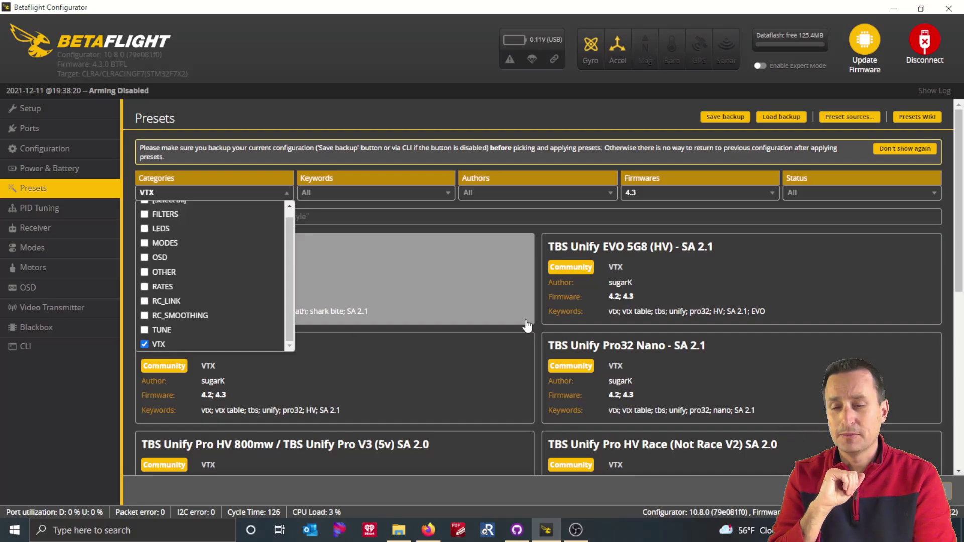
click(144, 330)
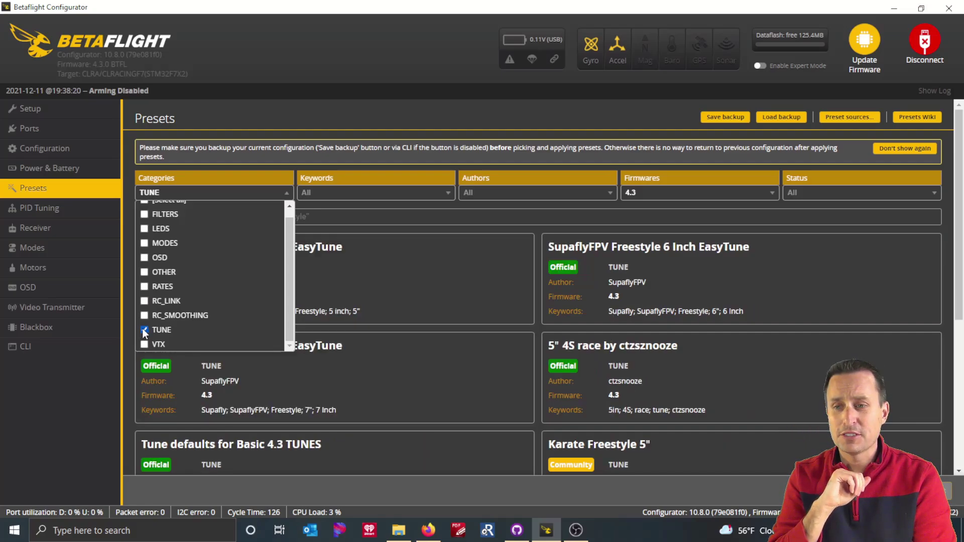
click(417, 147)
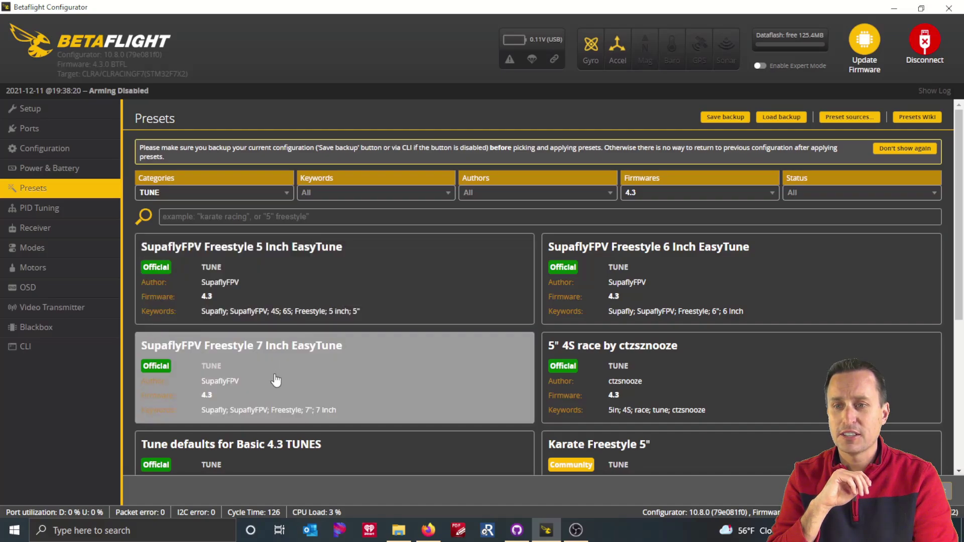
Step: Open the SupaflyFPV Freestyle 5 Inch EasyTune preset card to view its details
click(276, 296)
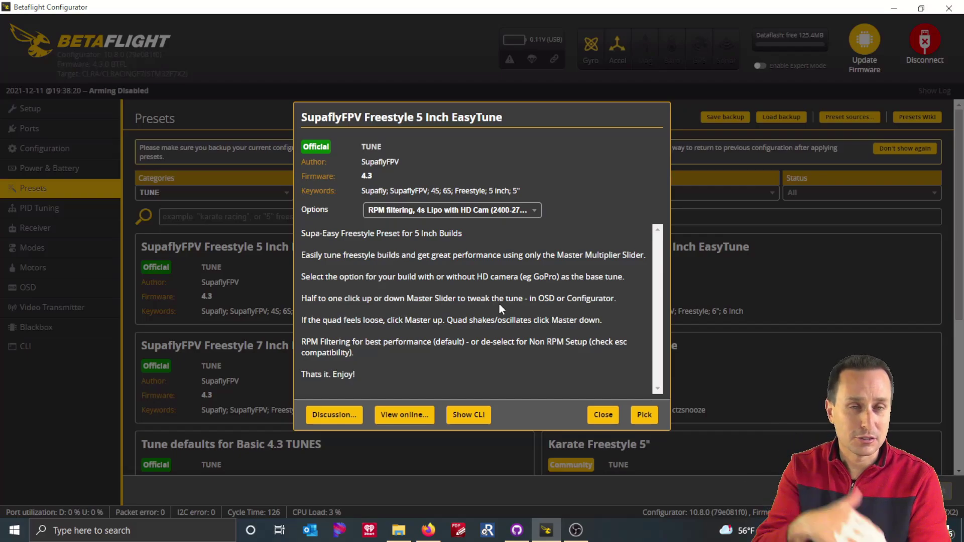
Step: Show the preset's CLI commands and scroll through them to simplified_master_multiplier = 120
click(468, 414)
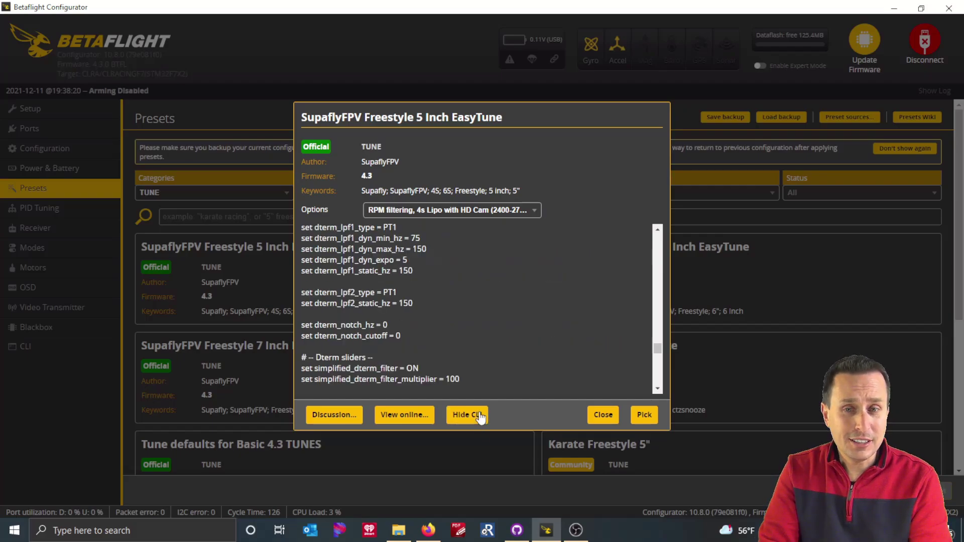
scroll(448, 300, down, 2)
scroll(448, 299, up, 15)
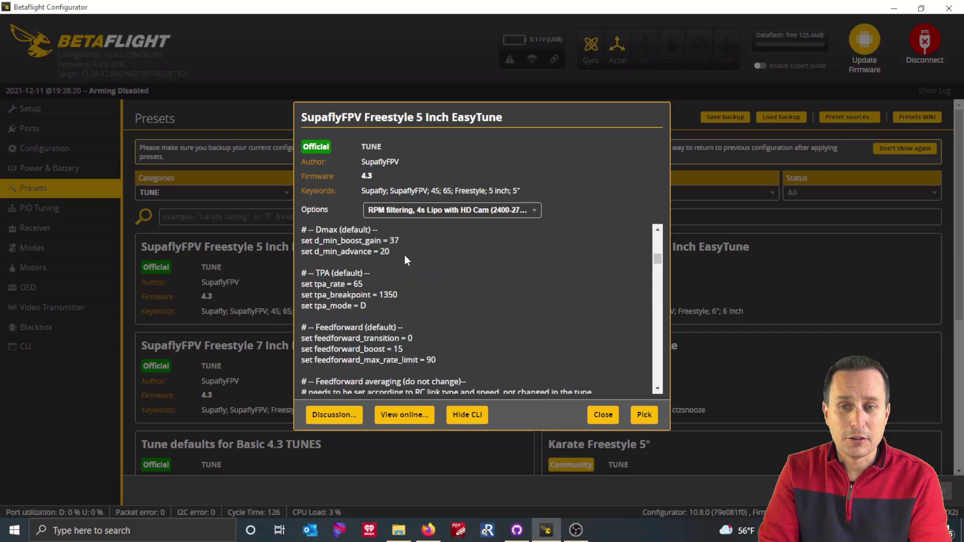
scroll(406, 263, down, 10)
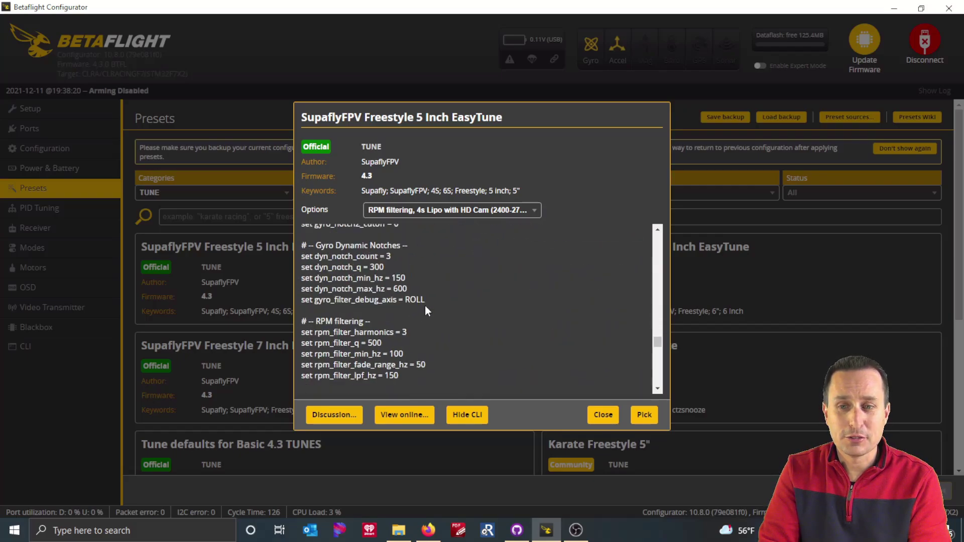
scroll(427, 308, down, 10)
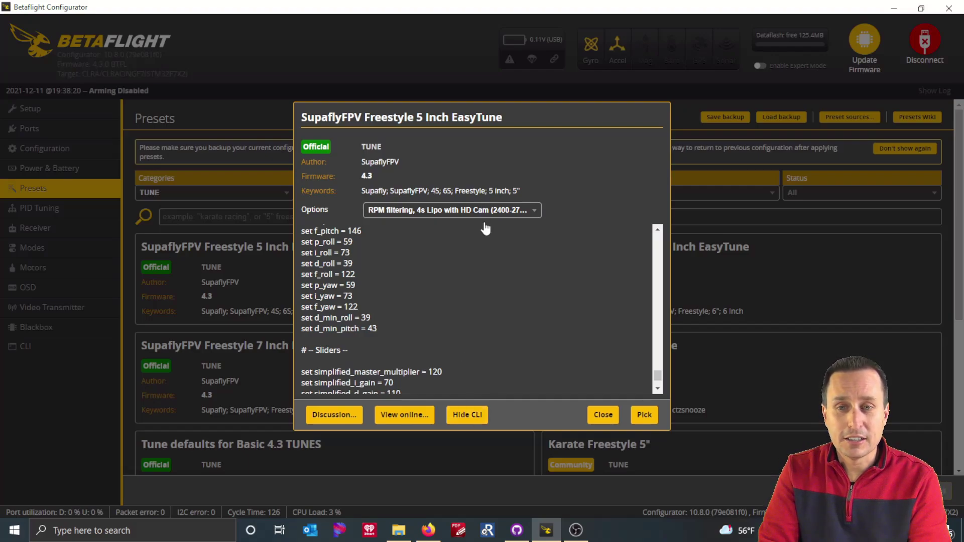
scroll(508, 282, down, 2)
Step: Toggle the 4s Lipo with HD Cam and RPM filtering options off and back on
click(445, 211)
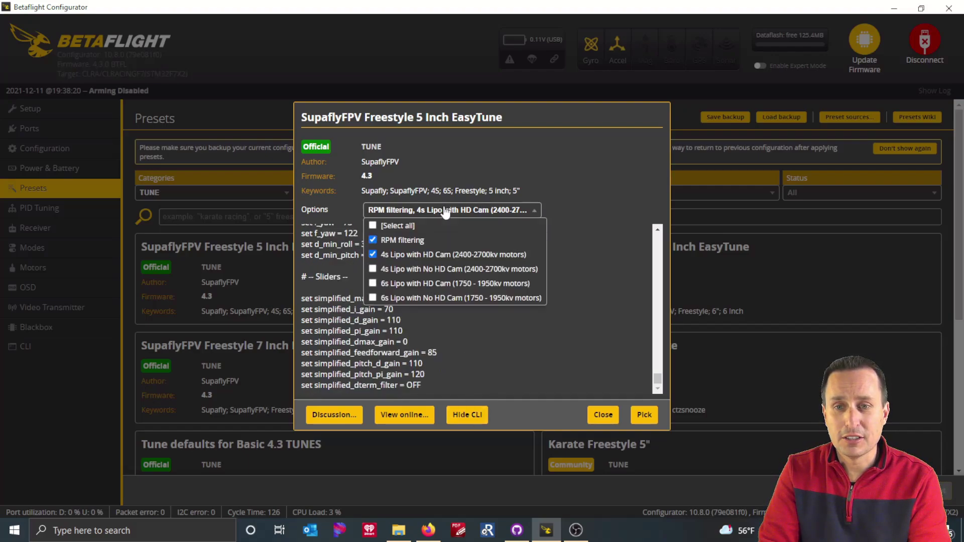
click(404, 255)
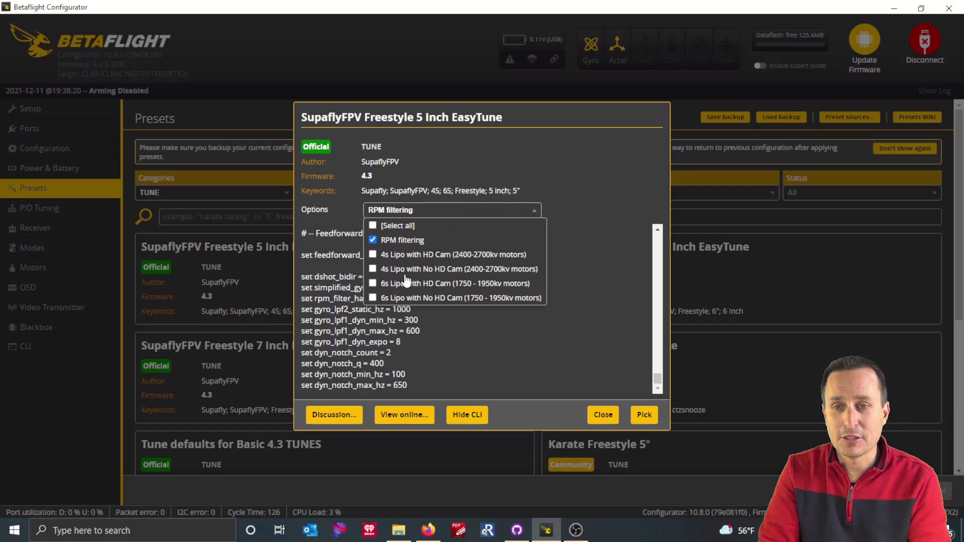
click(414, 349)
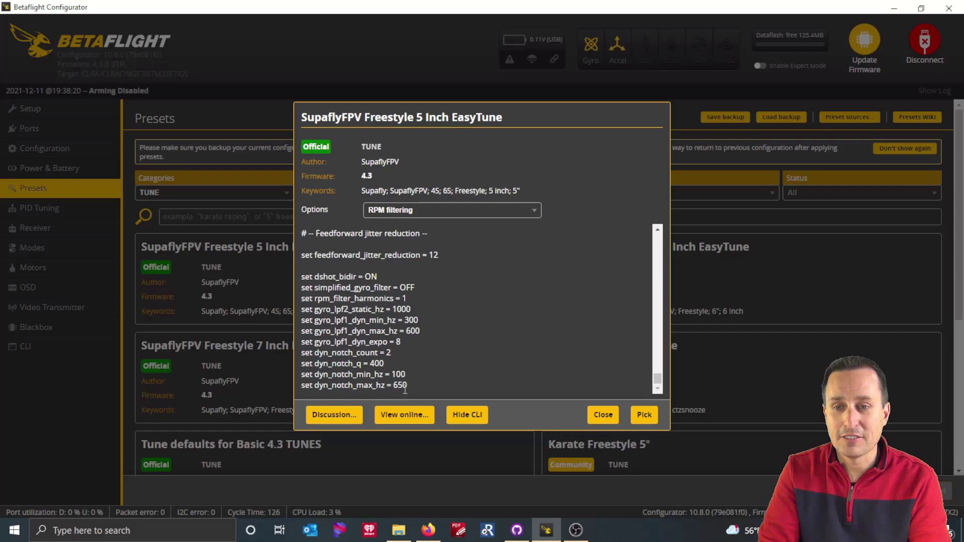
click(428, 211)
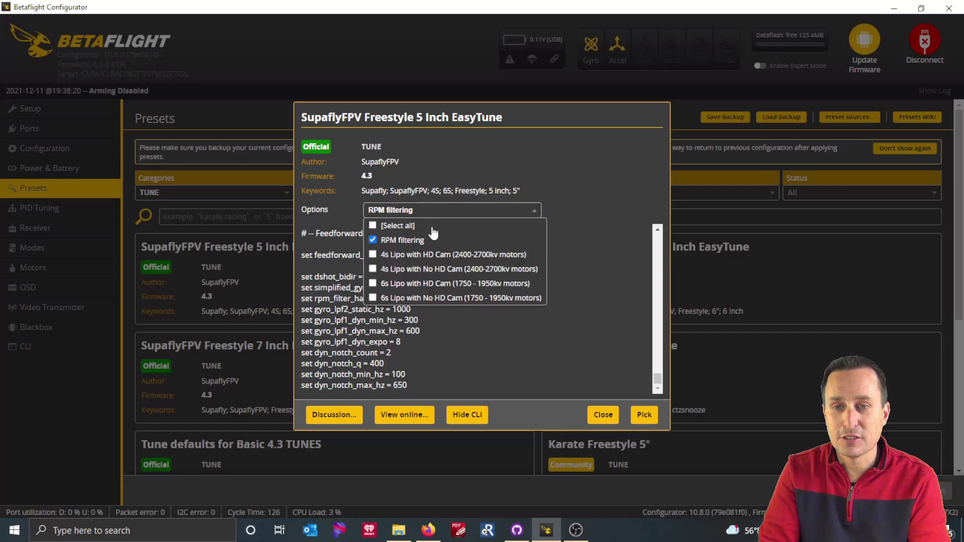
click(402, 241)
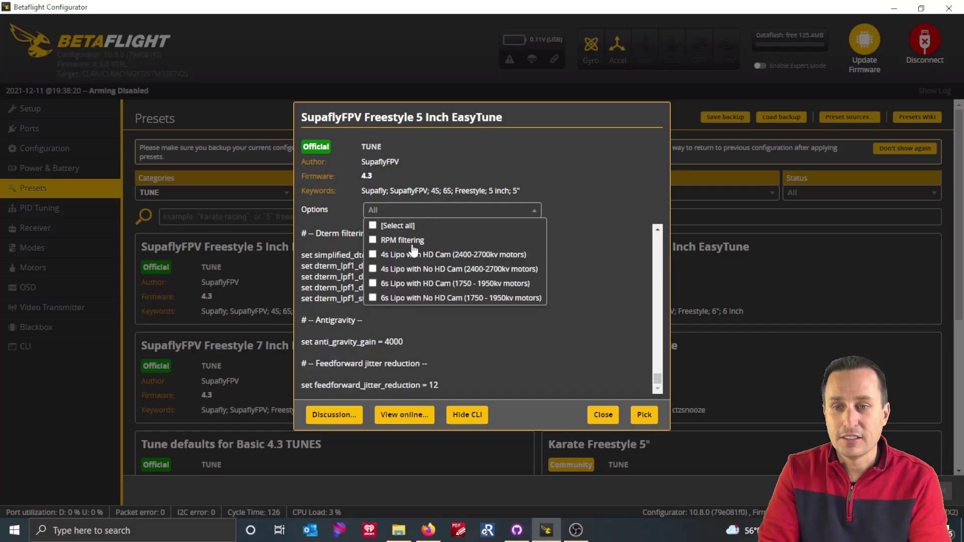
click(412, 243)
click(413, 255)
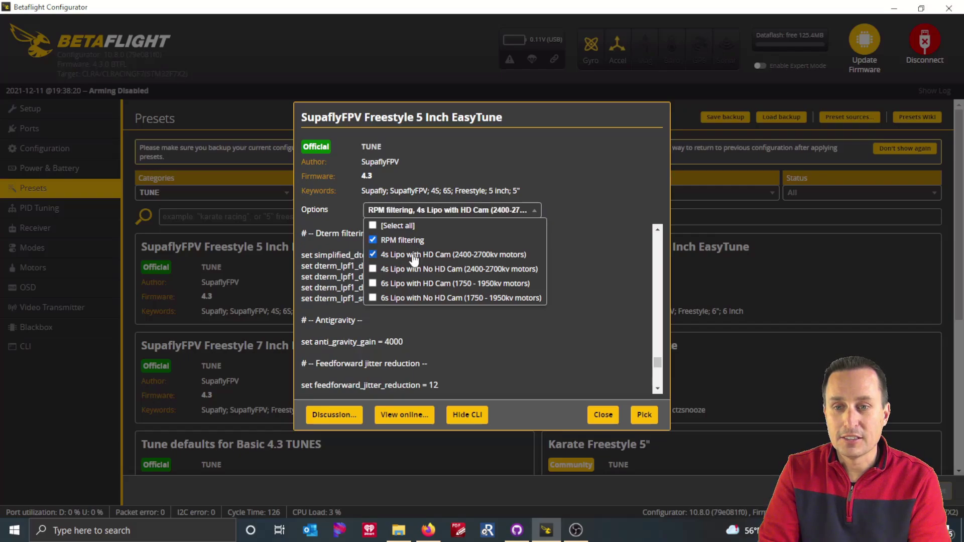
click(428, 345)
scroll(433, 335, down, 5)
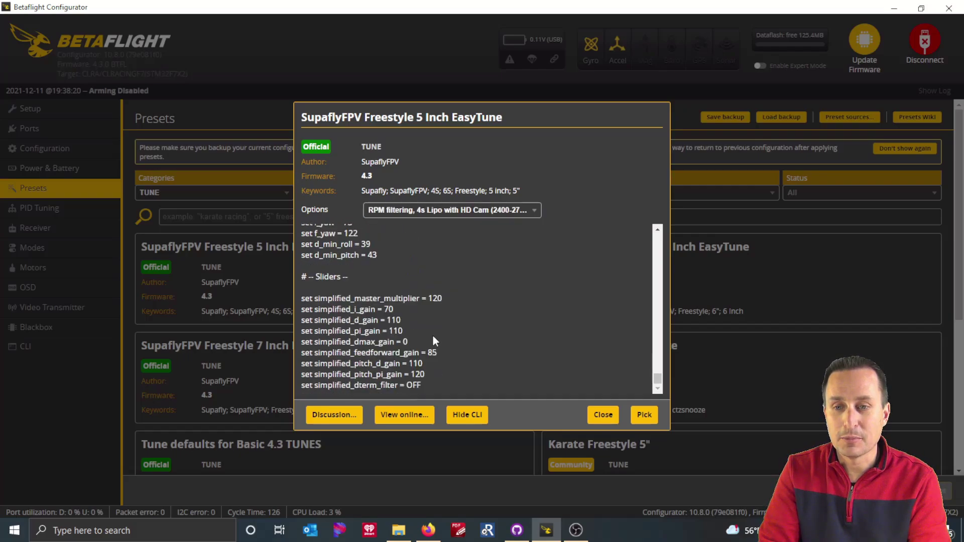
scroll(372, 289, up, 3)
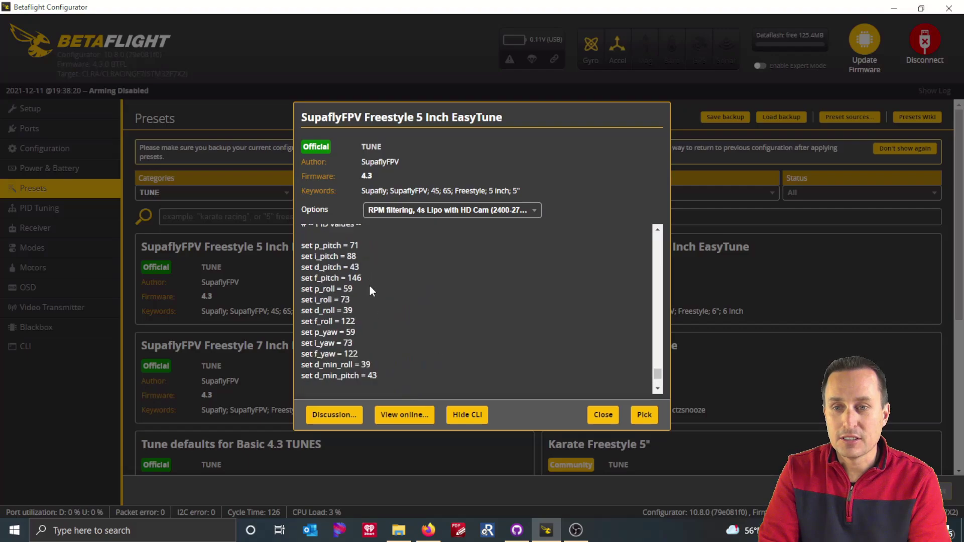
scroll(370, 292, up, 2)
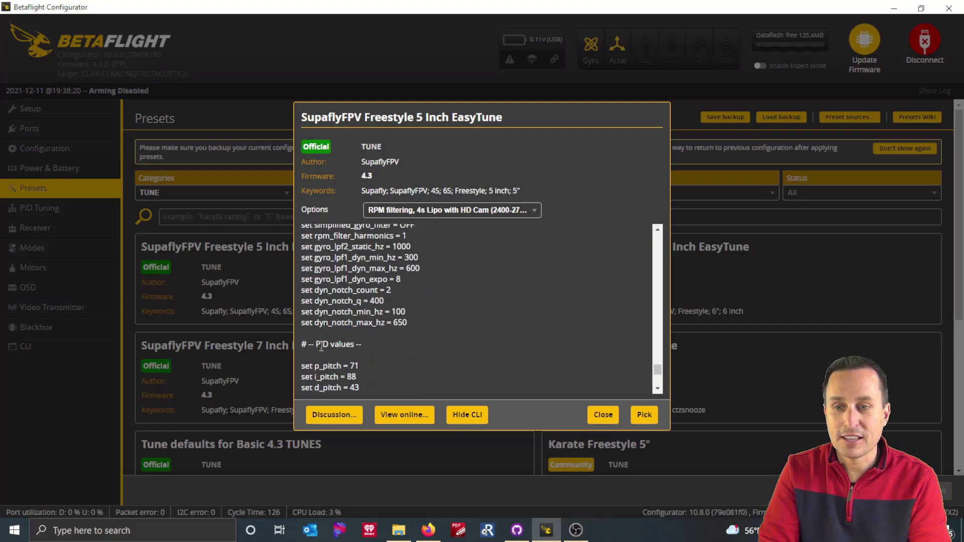
scroll(323, 346, down, 4)
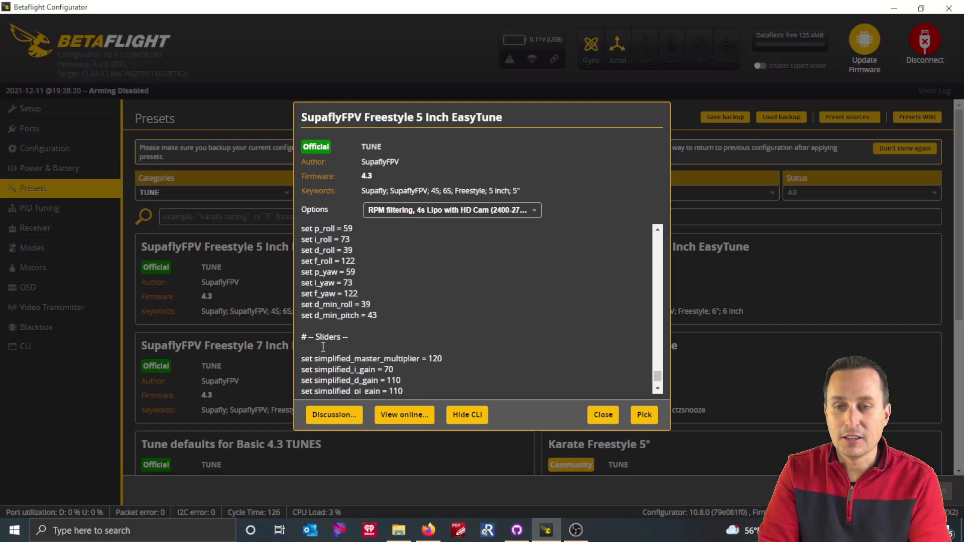
scroll(338, 329, down, 3)
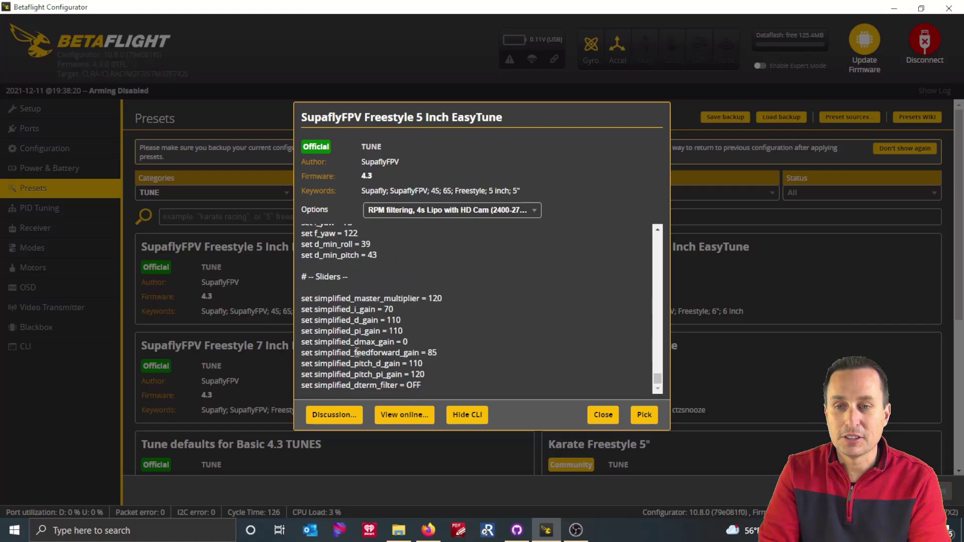
Step: Swap 4s Lipo with HD Cam for 6s Lipo with HD Cam and hide the CLI
click(447, 210)
click(405, 256)
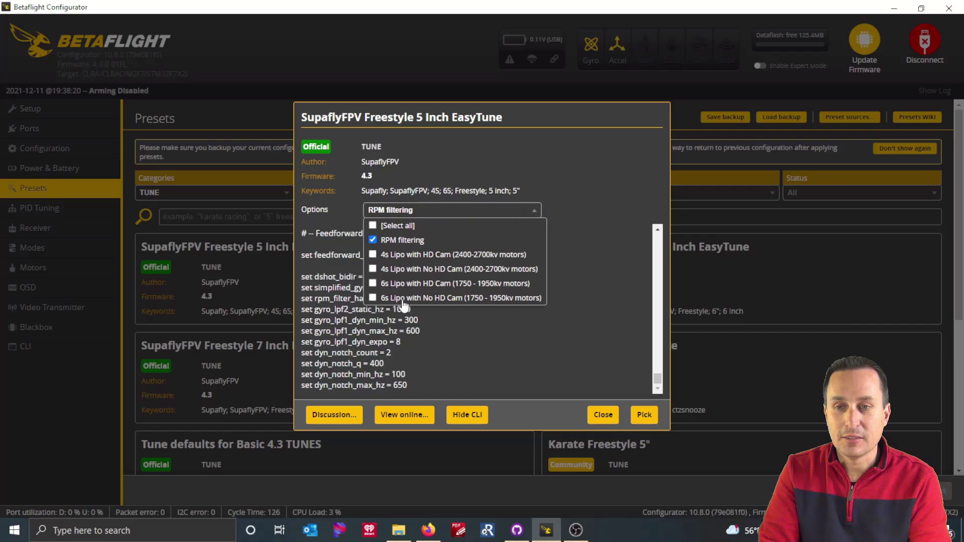
click(407, 284)
click(428, 321)
scroll(431, 322, down, 5)
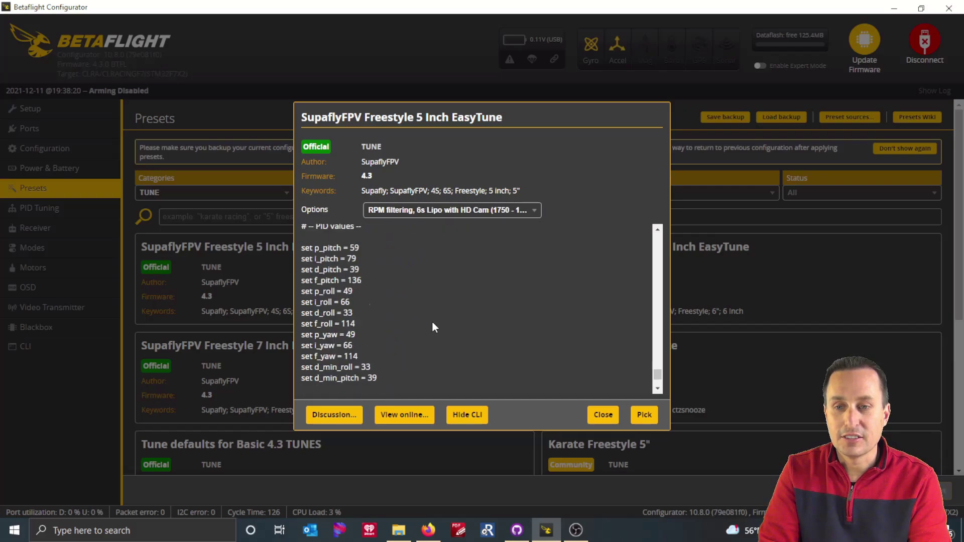
scroll(405, 357, up, 1)
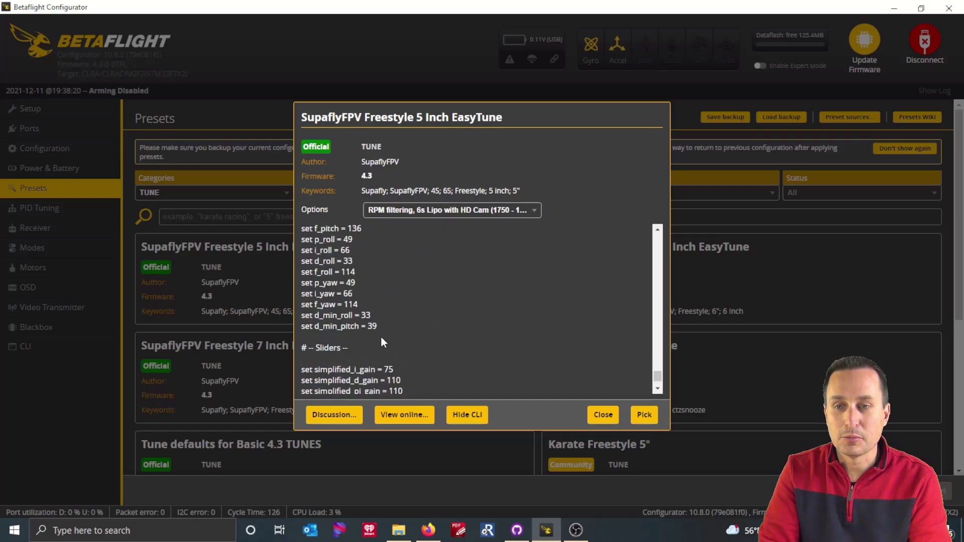
scroll(371, 312, up, 3)
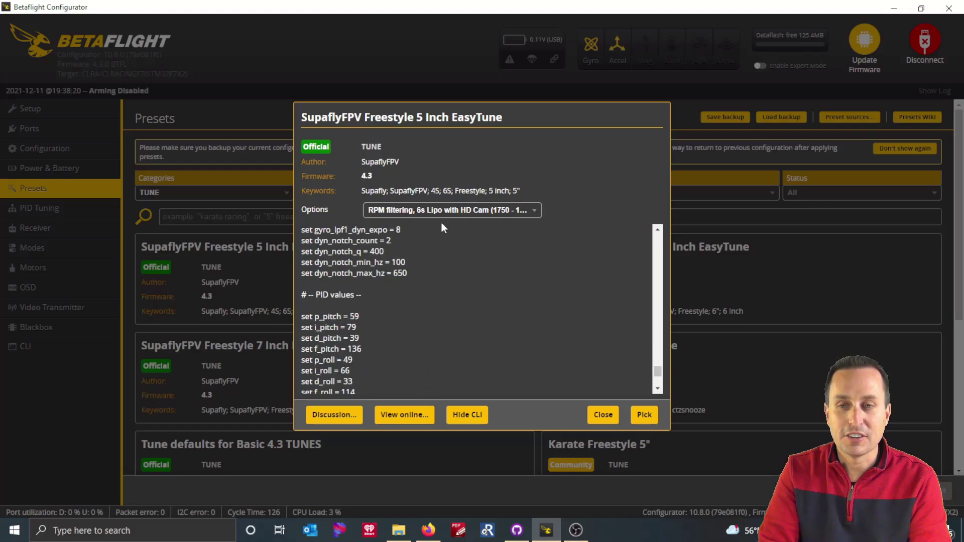
click(458, 420)
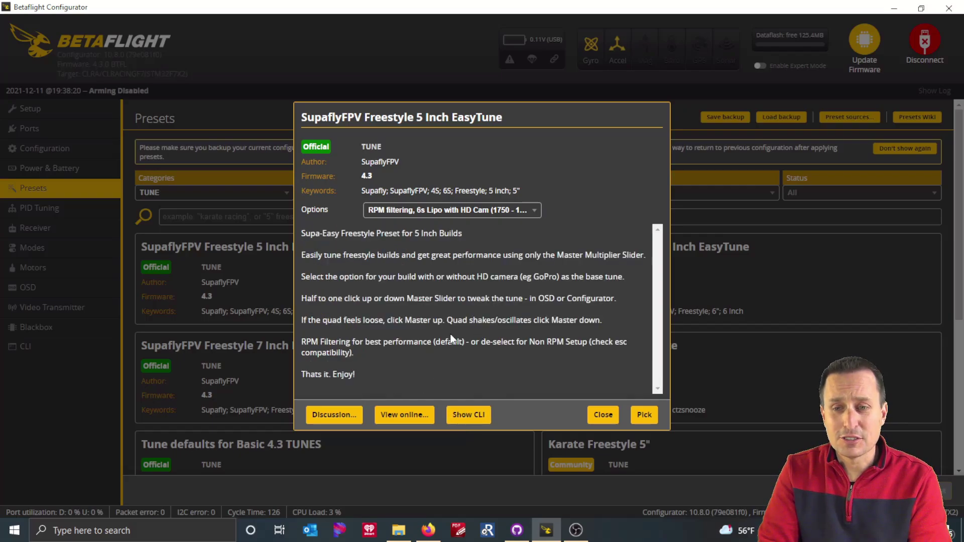
click(414, 417)
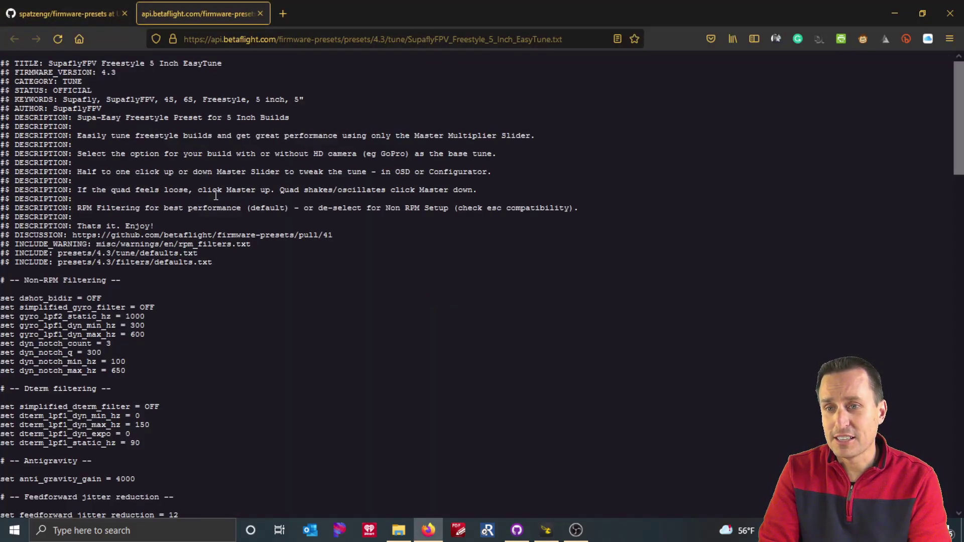
scroll(206, 220, down, 4)
scroll(206, 221, down, 5)
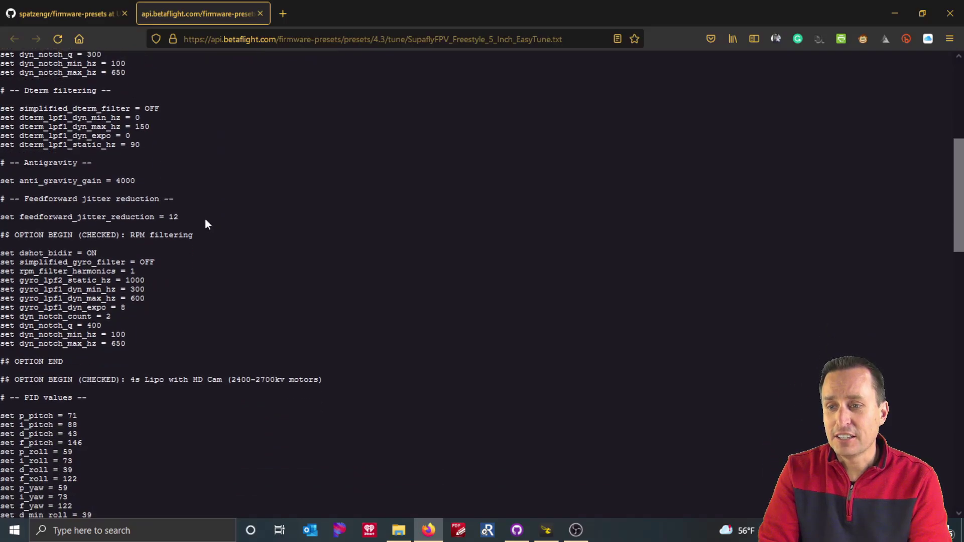
scroll(205, 218, down, 16)
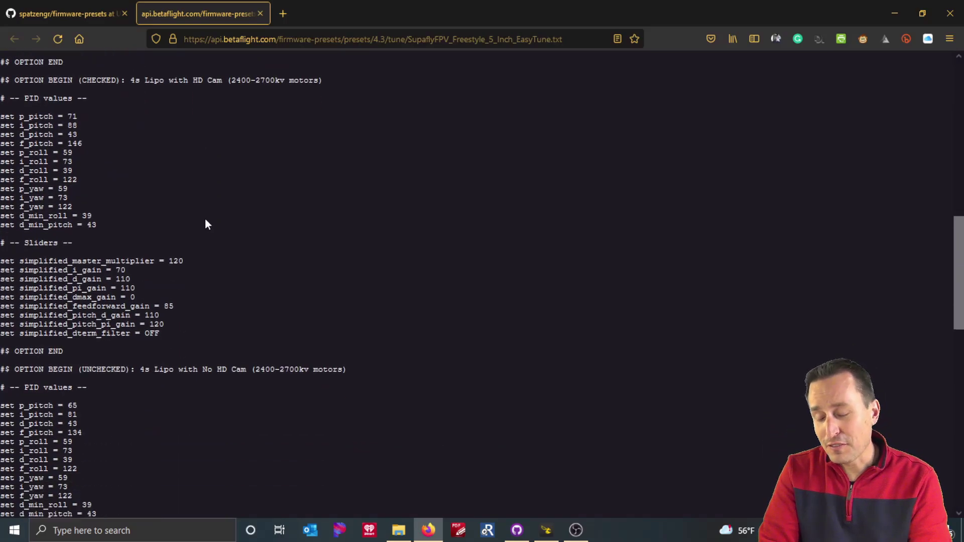
scroll(206, 221, down, 3)
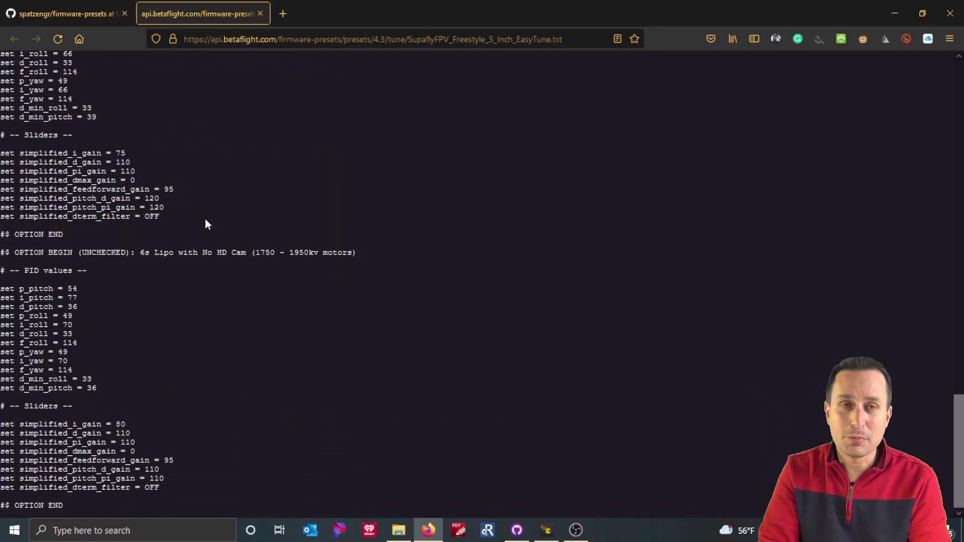
scroll(205, 219, up, 20)
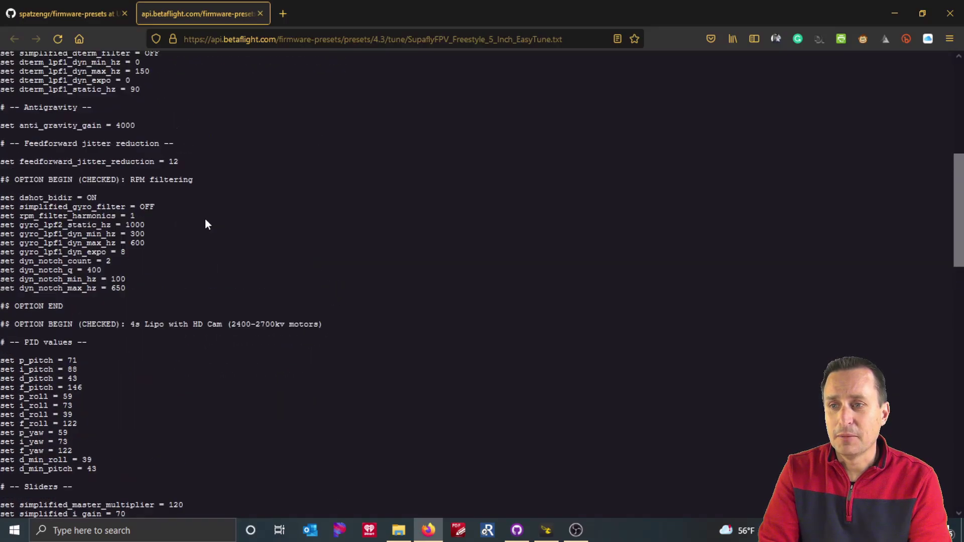
scroll(147, 232, up, 8)
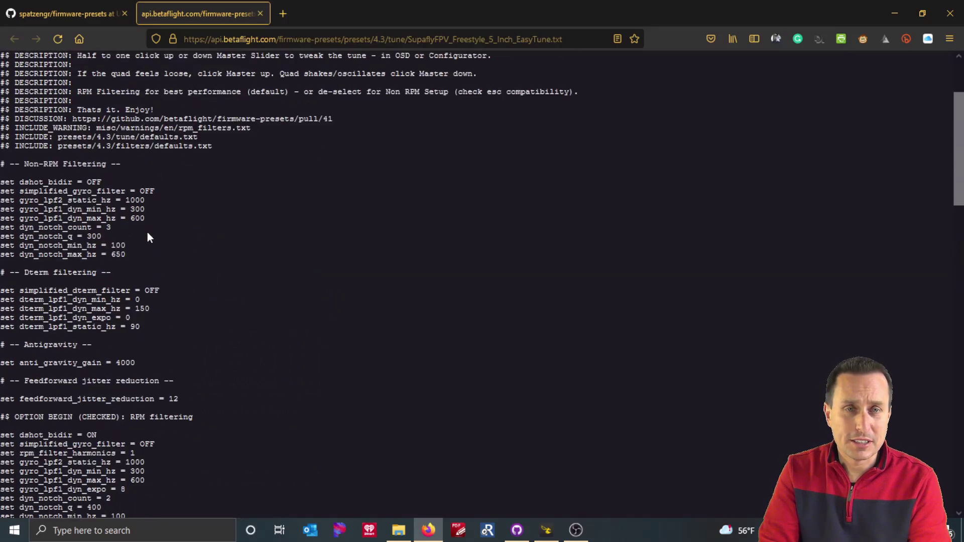
scroll(149, 236, up, 5)
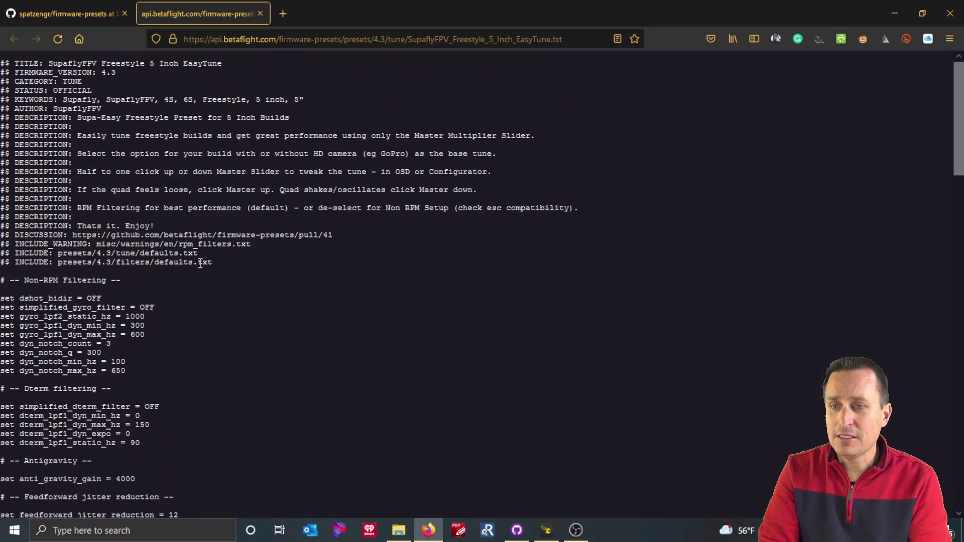
drag(167, 267, 2, 254)
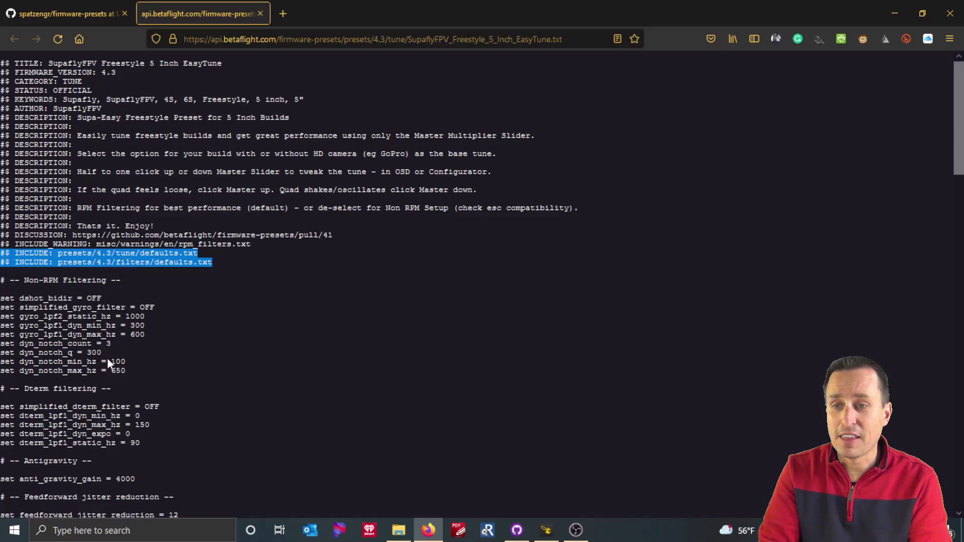
scroll(136, 372, down, 20)
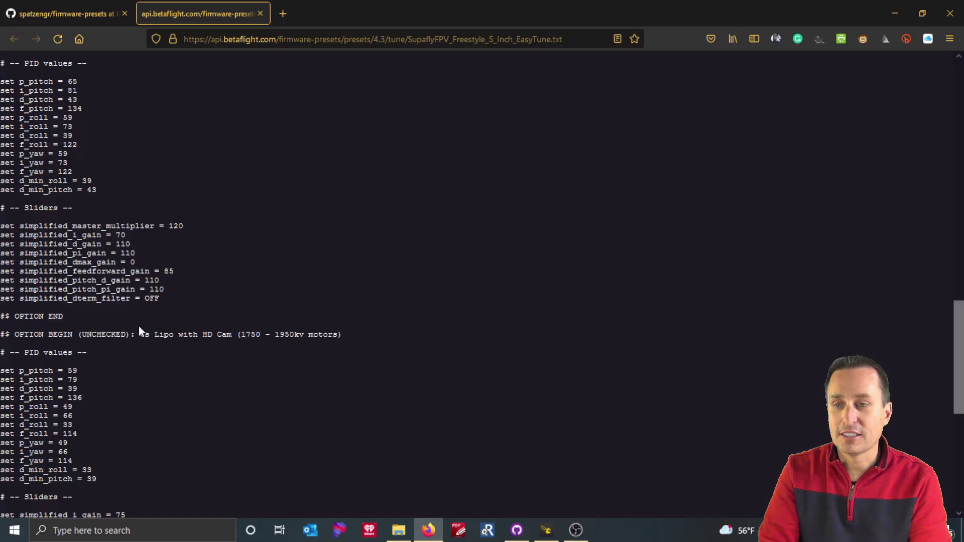
scroll(139, 325, up, 4)
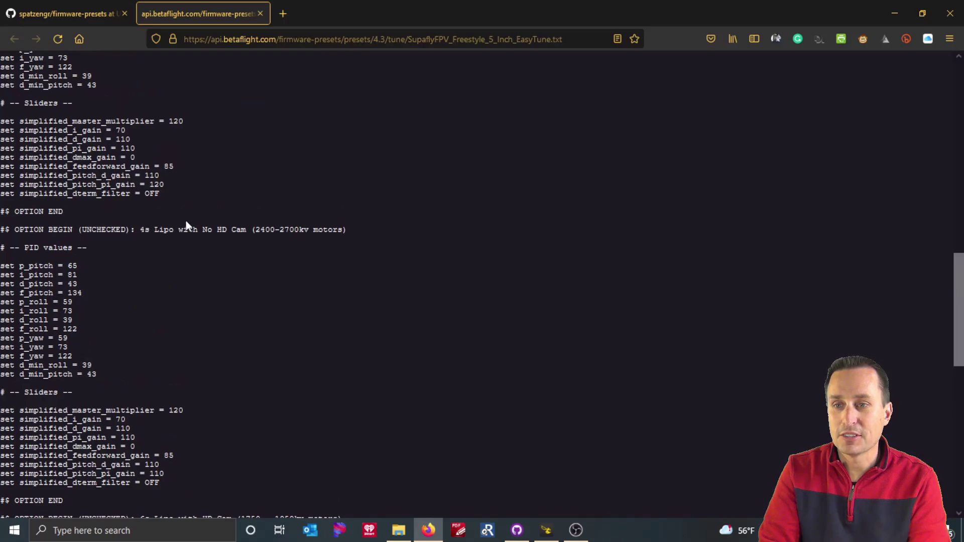
scroll(233, 277, down, 8)
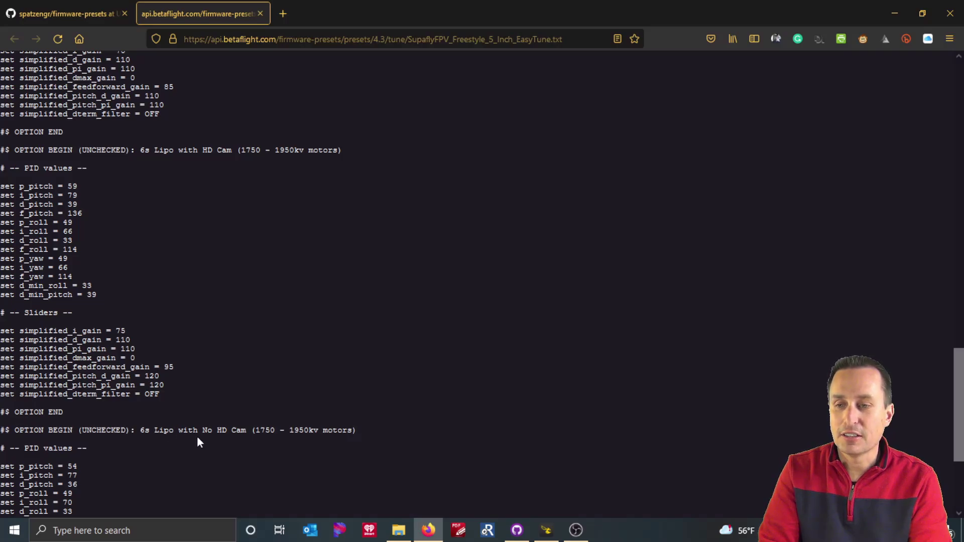
scroll(197, 436, down, 4)
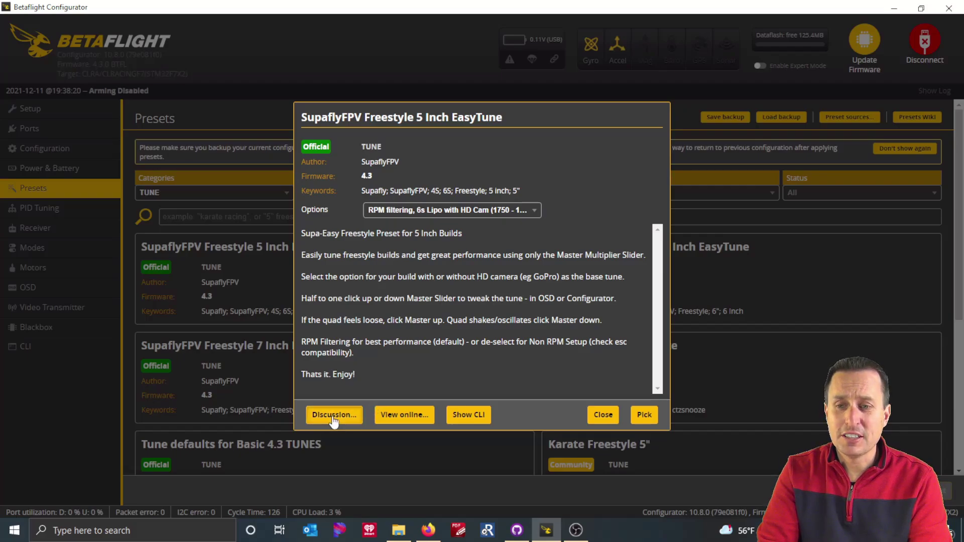
Step: Open the preset's linked discussion, GitHub pull request #41, and scroll through it
click(334, 414)
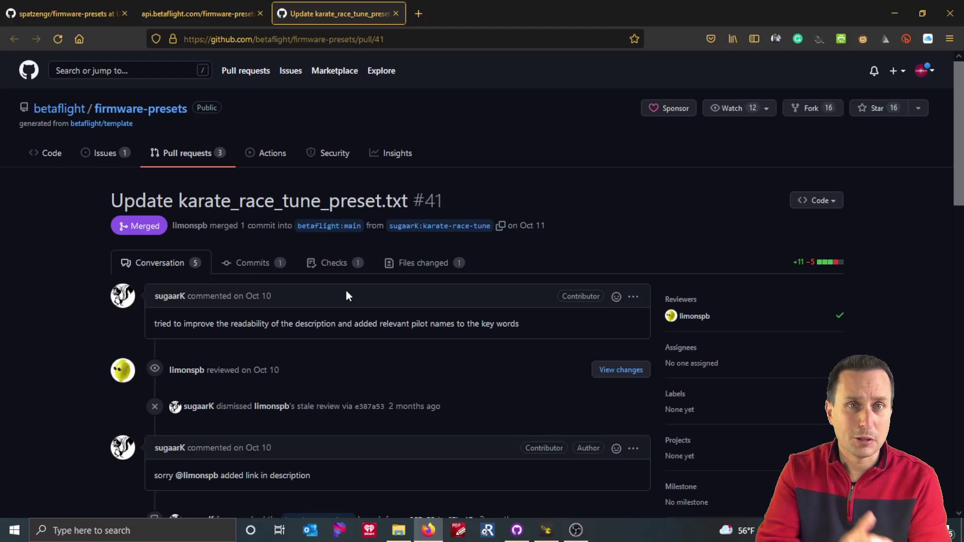
scroll(346, 291, down, 15)
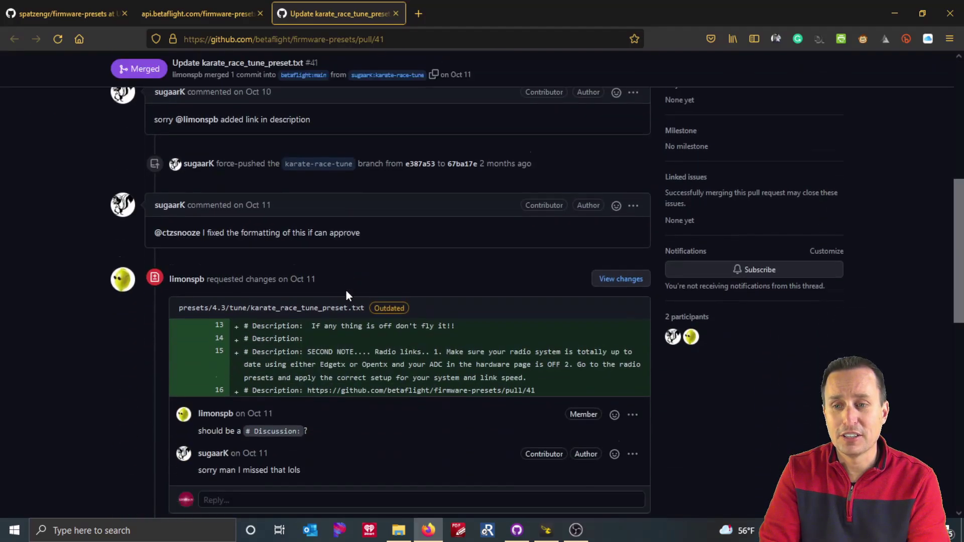
scroll(346, 290, up, 7)
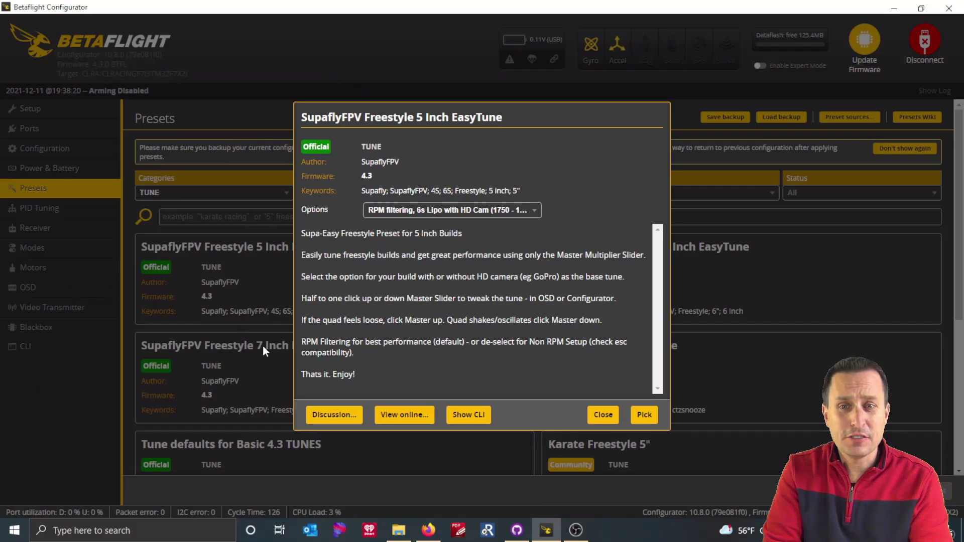
Step: Confirm RPM filtering and 6s Lipo with HD Cam, pick the preset, and accept the DSHOT 600/300 warning
click(508, 210)
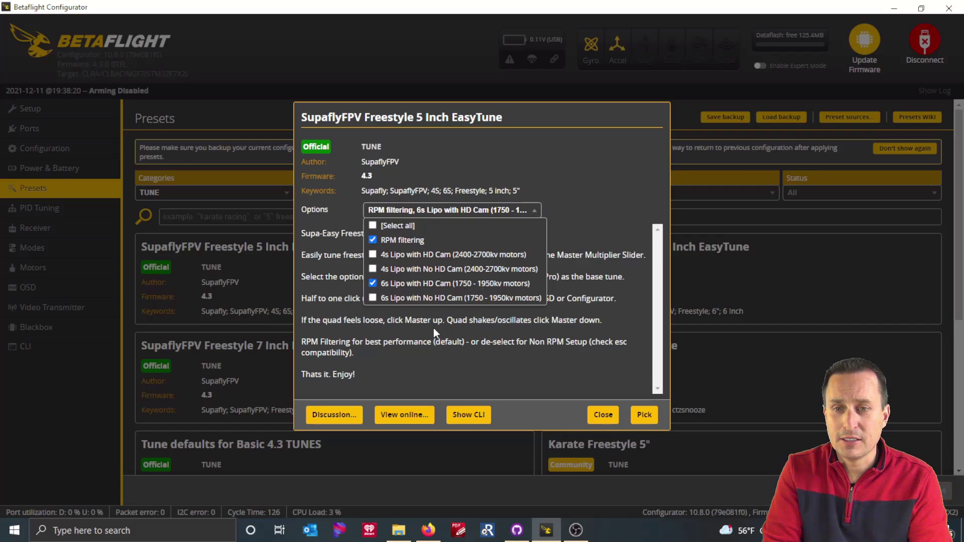
click(568, 394)
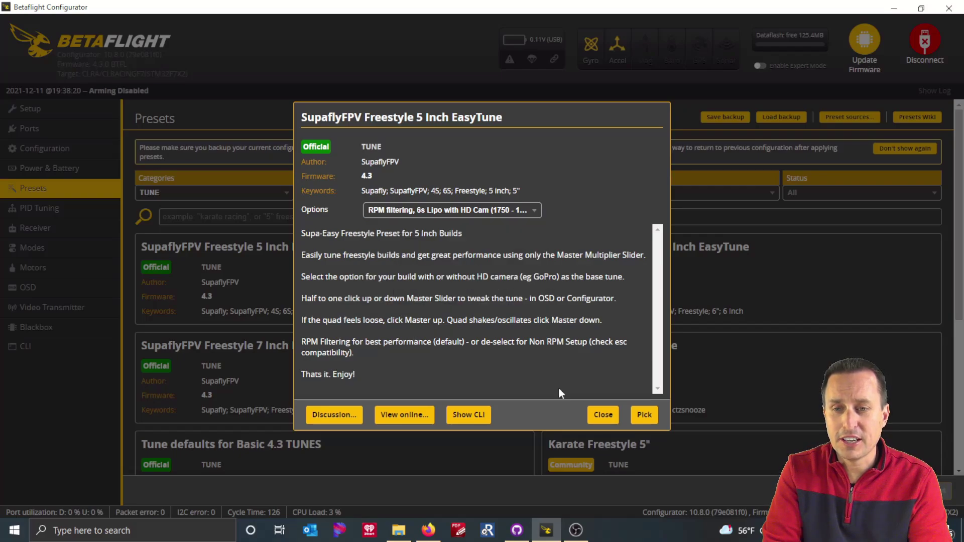
click(648, 416)
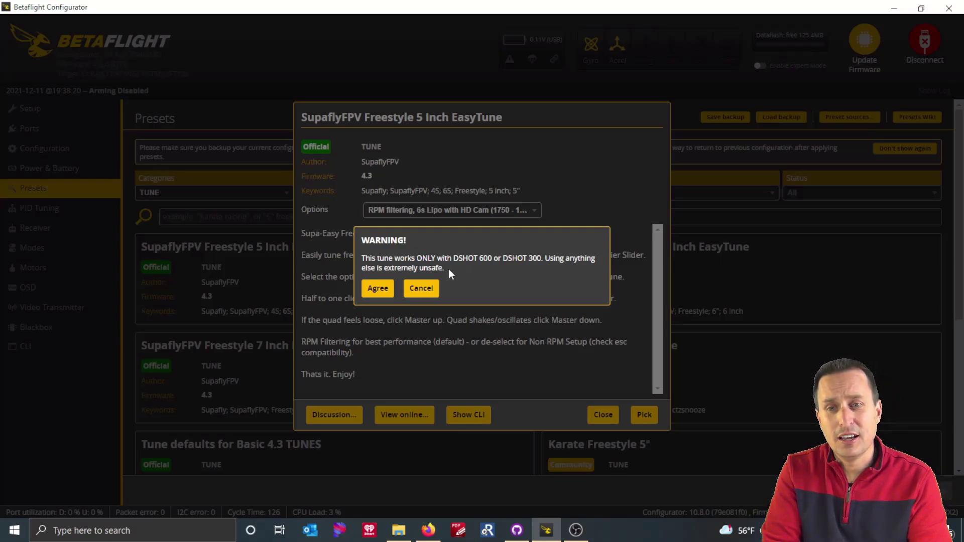
click(378, 291)
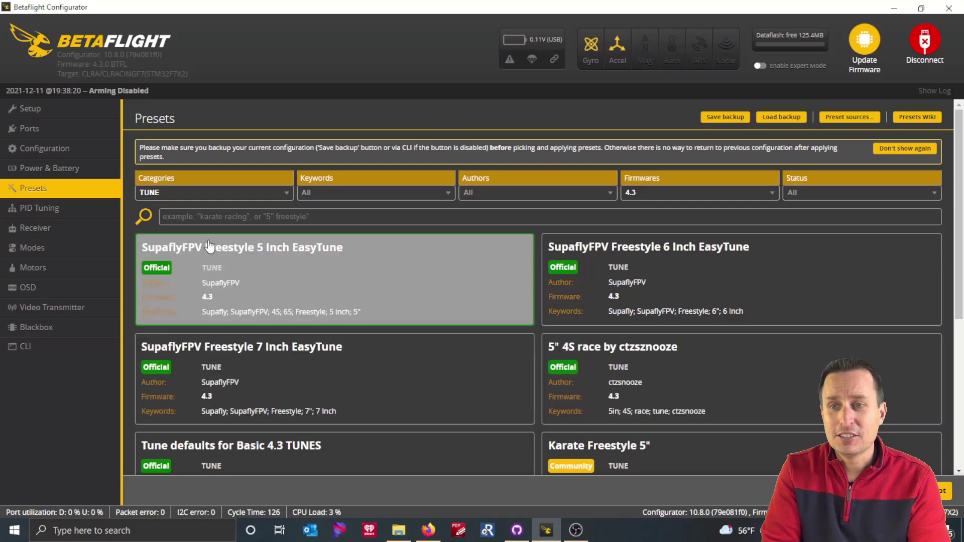
Step: Switch the category filter from TUNE to RATES
click(263, 195)
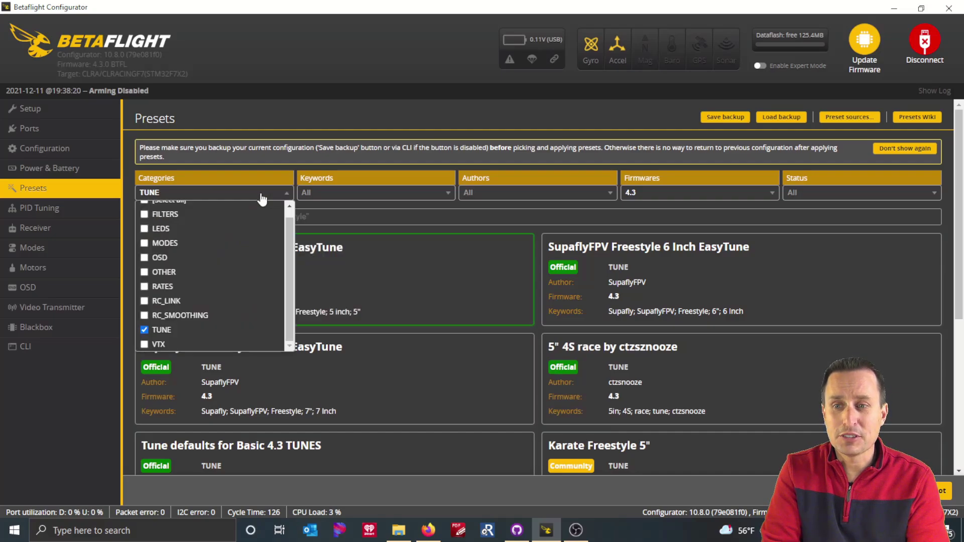
click(144, 330)
click(144, 287)
click(470, 217)
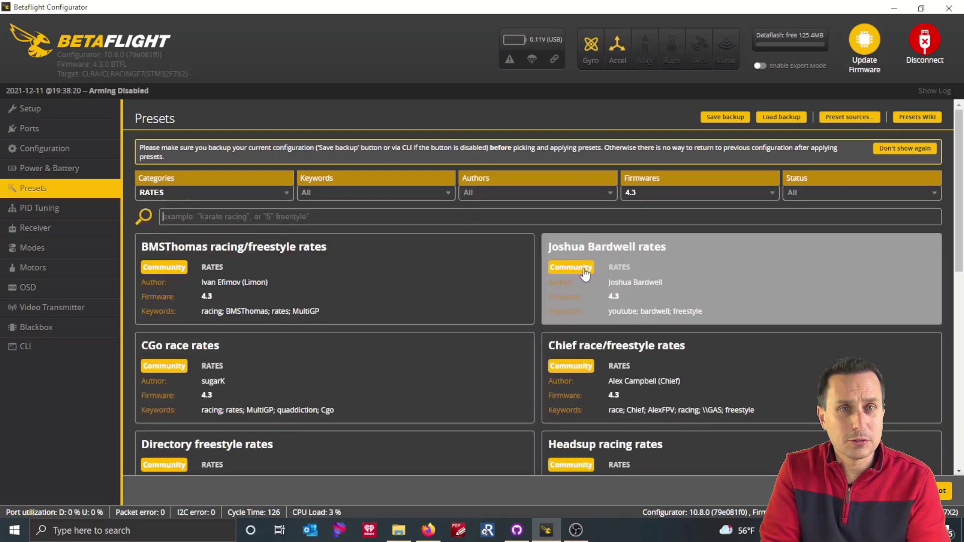
Step: Open the 907 deg/sec freestyle rates preset, enable Actual rates analogue, and pick it
click(585, 271)
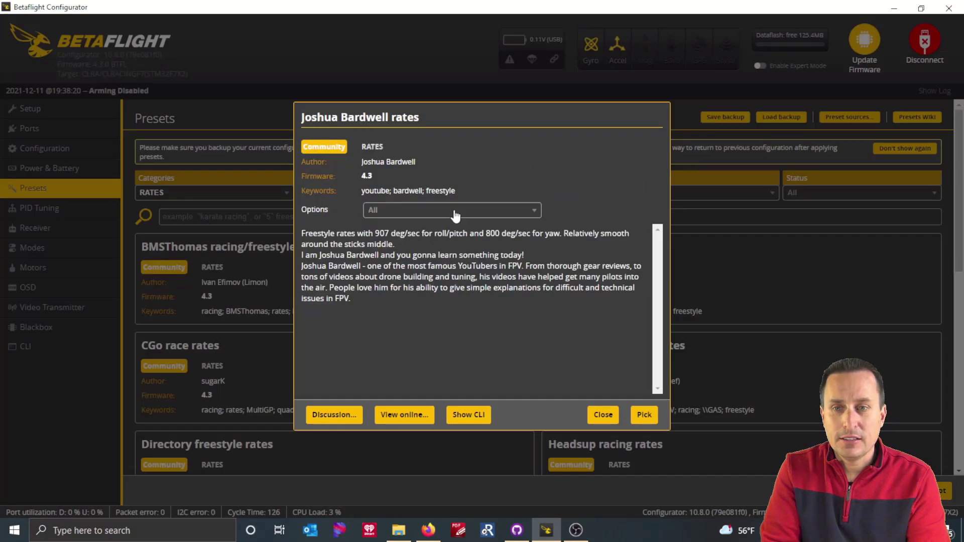
click(454, 210)
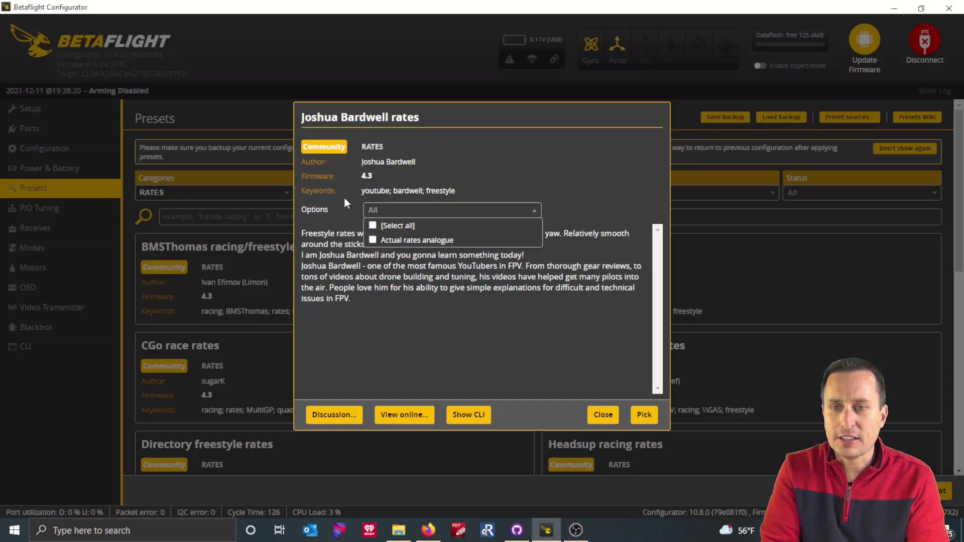
click(363, 316)
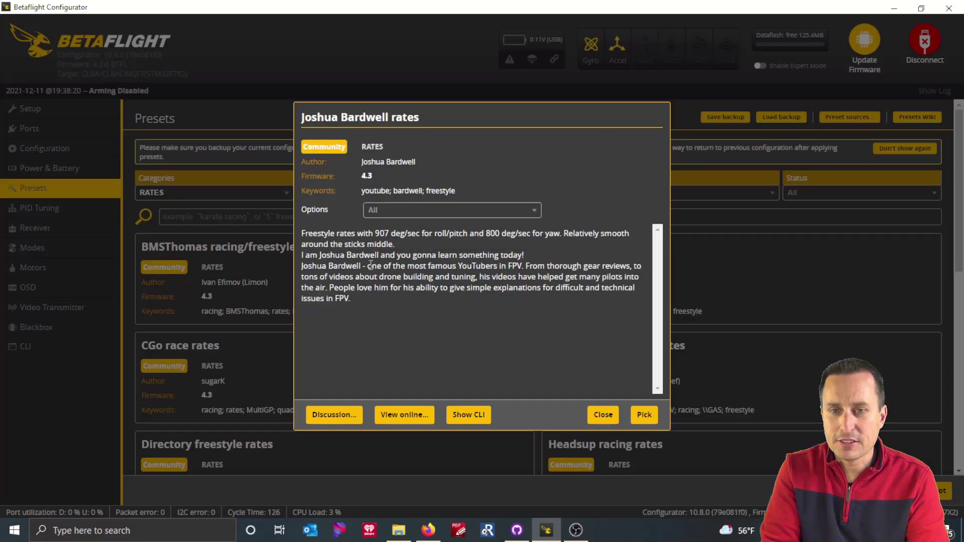
click(395, 213)
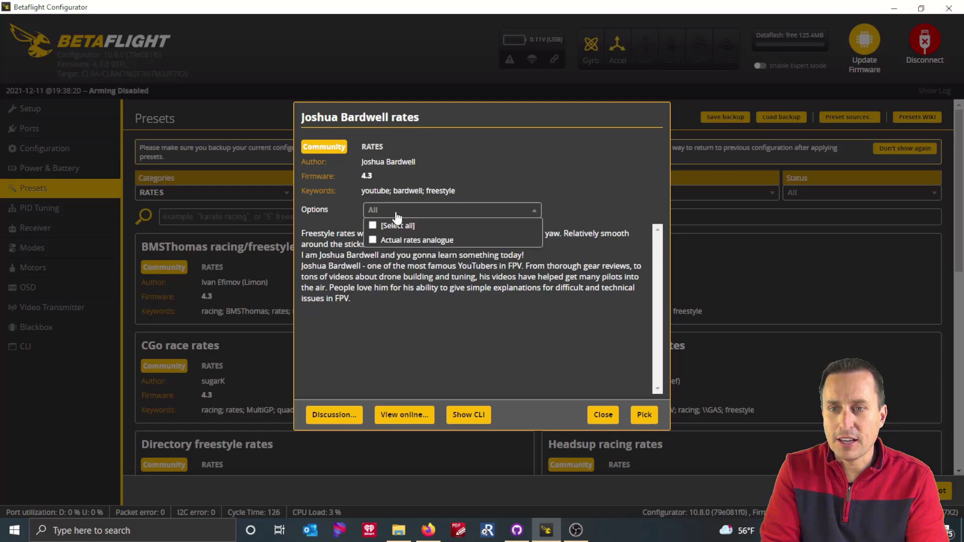
click(410, 242)
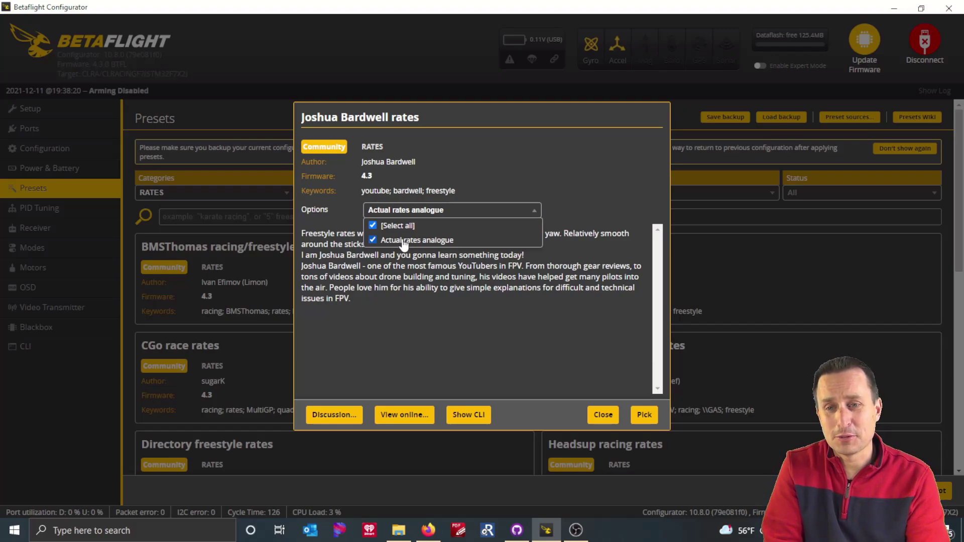
click(420, 246)
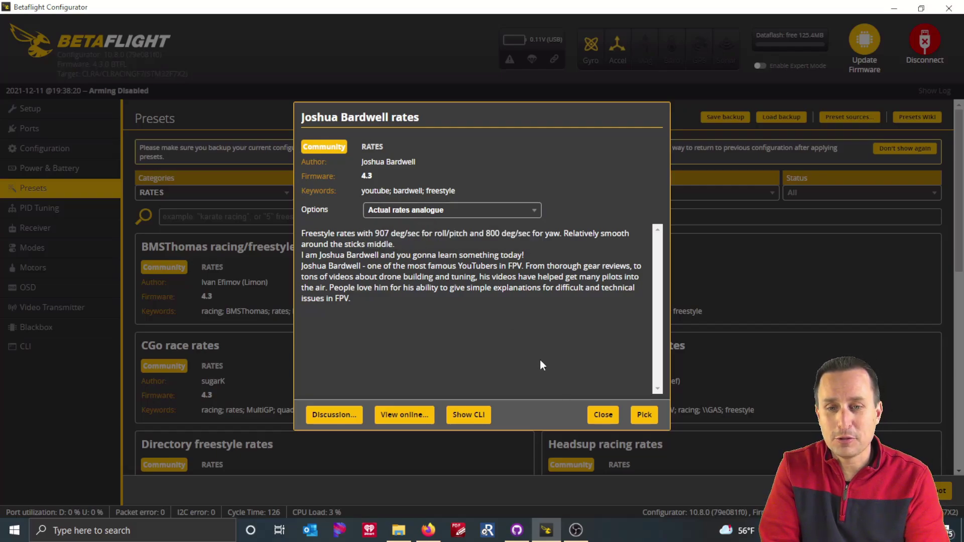
click(644, 415)
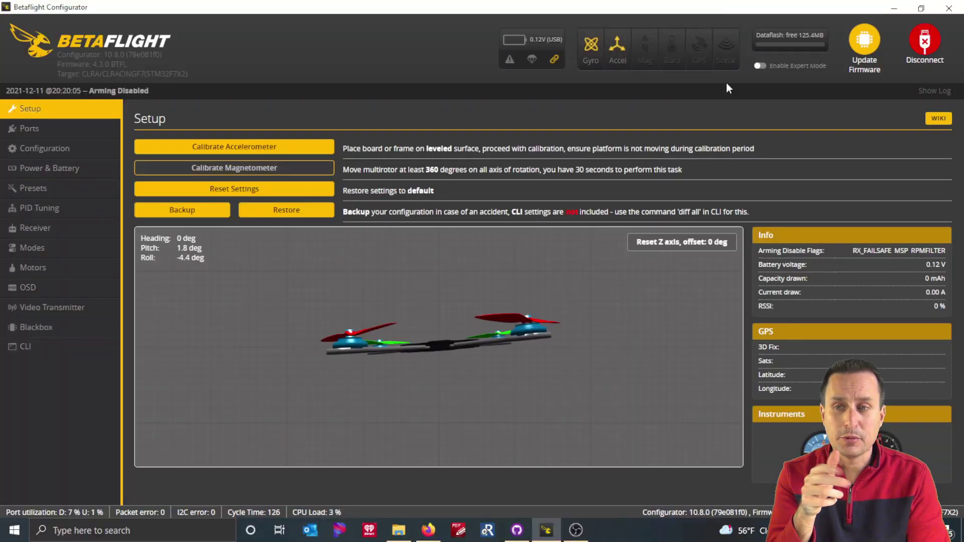
Step: Check the applied tune in PID Tuning and view the Rateprofile Settings
click(54, 214)
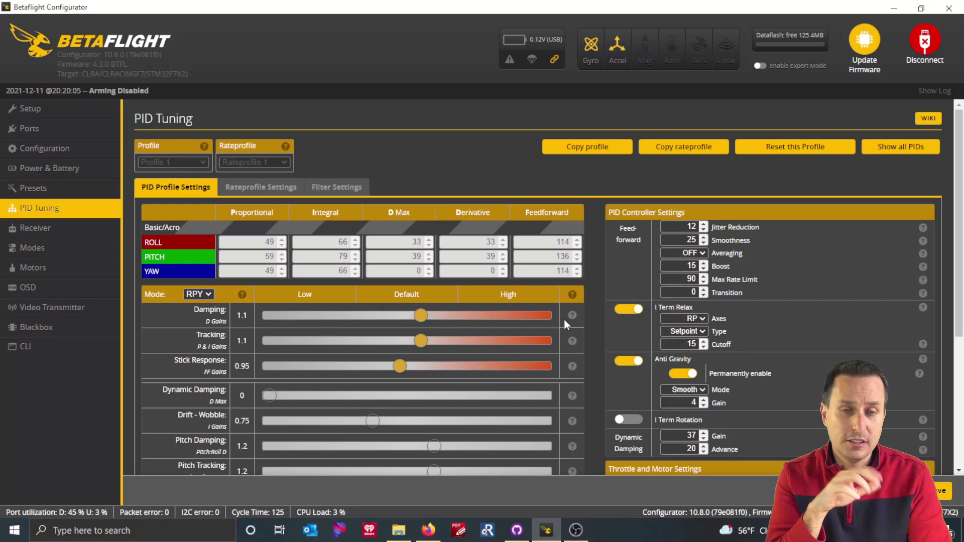
scroll(564, 319, down, 5)
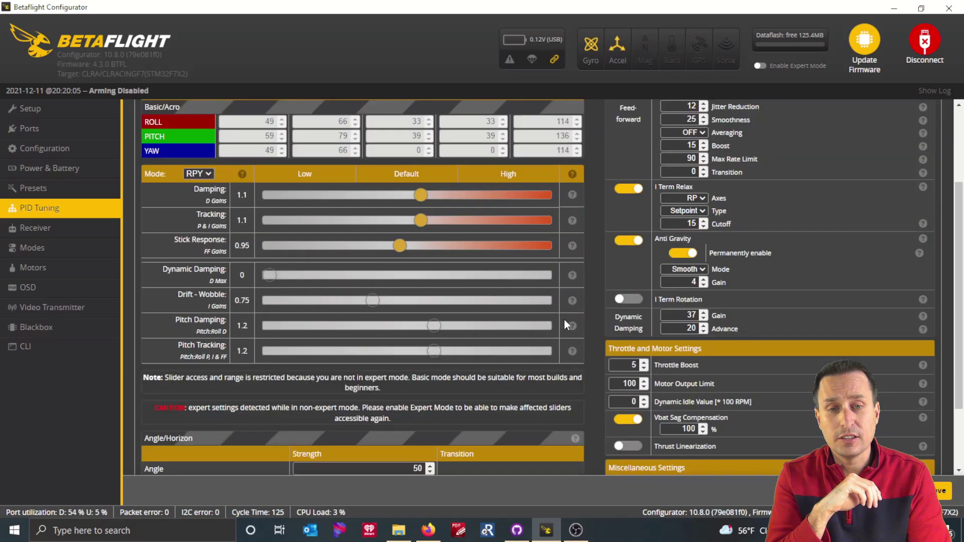
scroll(564, 325, up, 5)
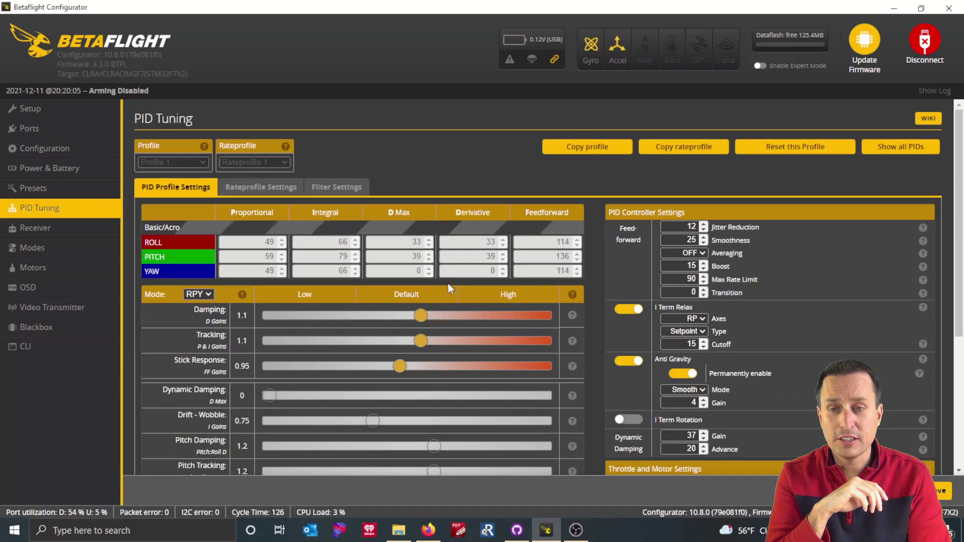
click(280, 191)
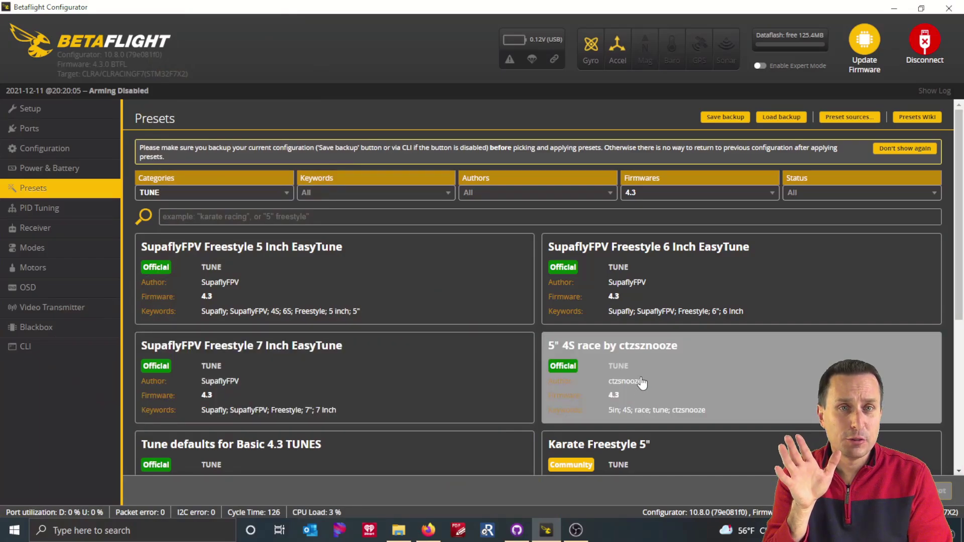
Step: Open the 5" 4S race preset's raw .txt file online and highlight its INCLUDE line
click(641, 382)
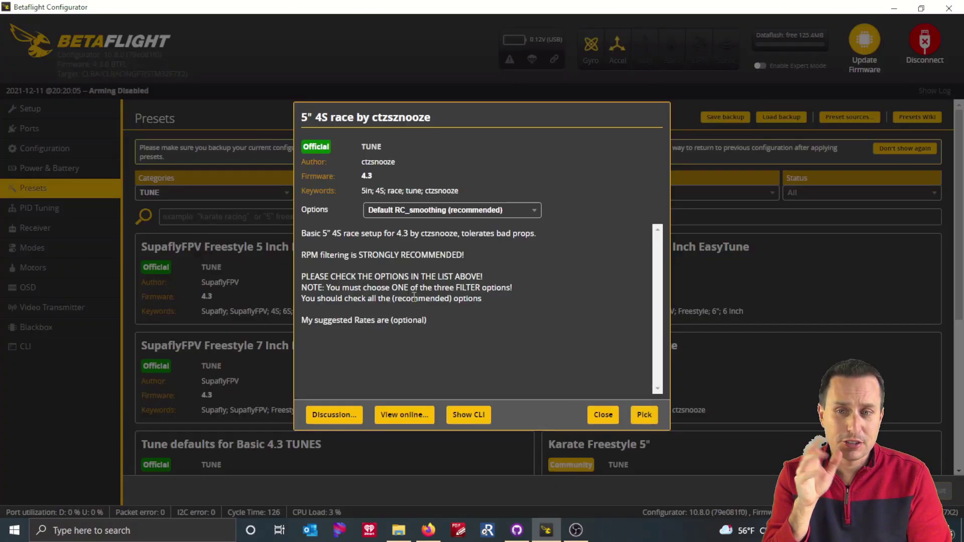
click(405, 416)
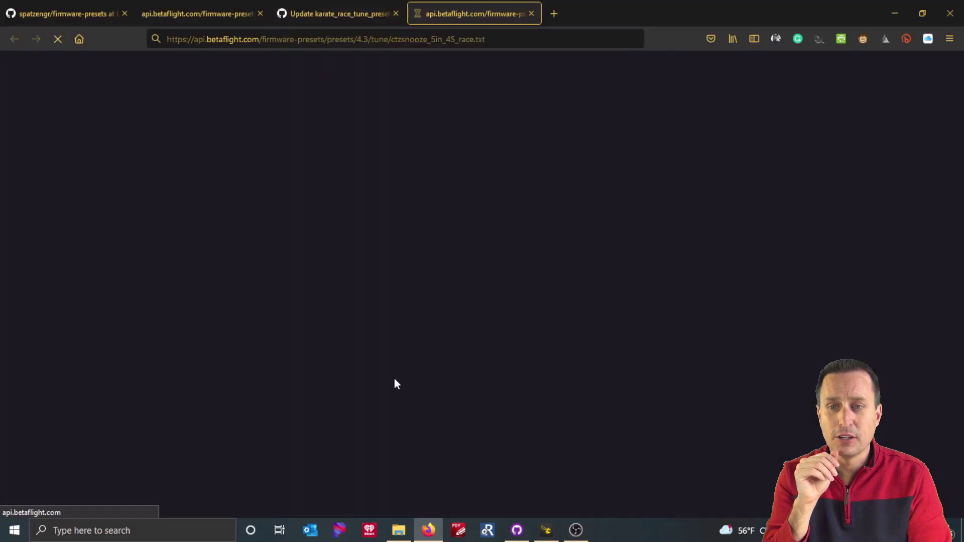
drag(199, 226, 6, 227)
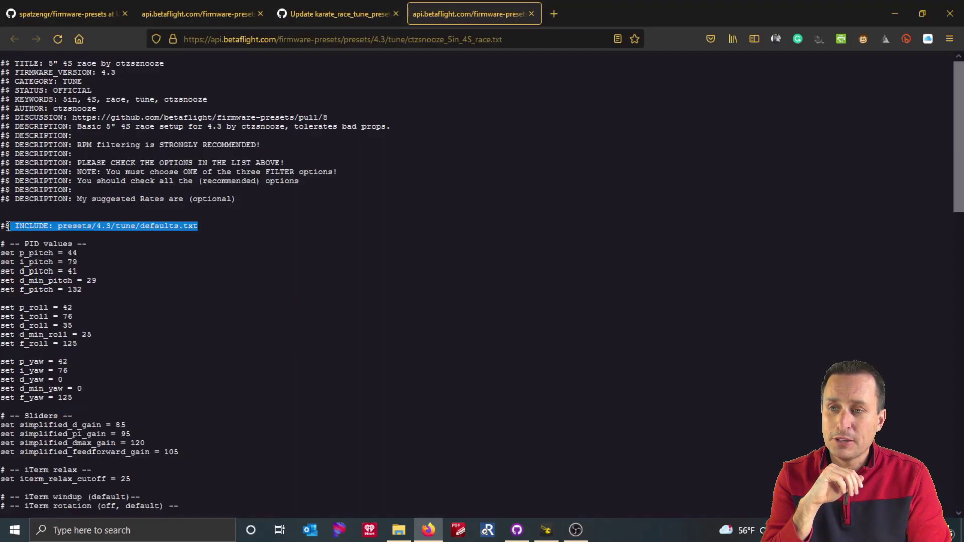
click(51, 230)
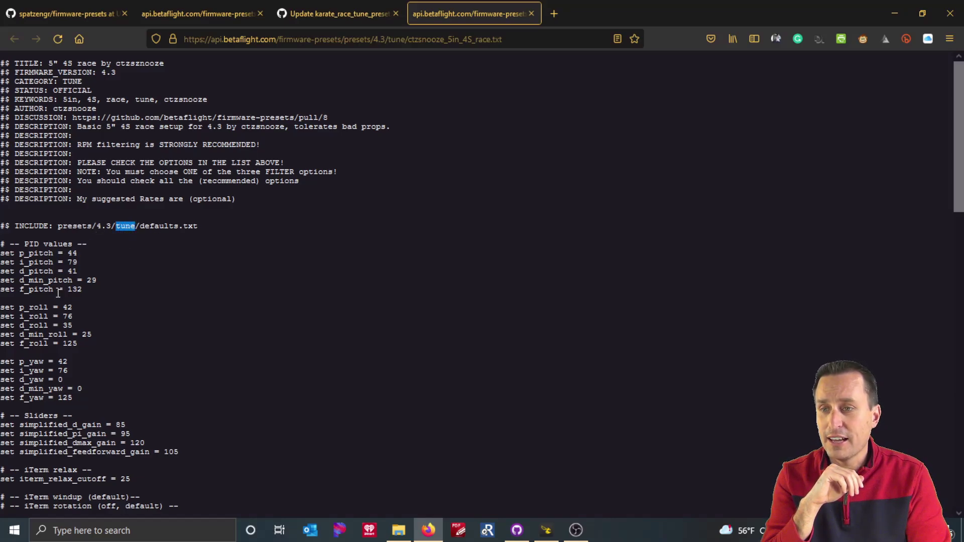
Step: Read through the raw file's PID values, sliders, filters and optional settings
scroll(59, 293, down, 5)
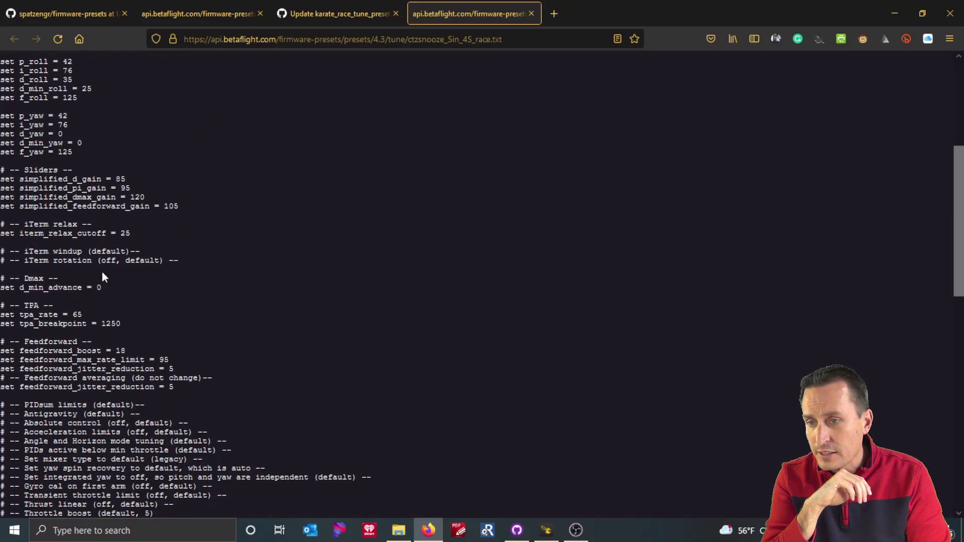
scroll(102, 277, down, 11)
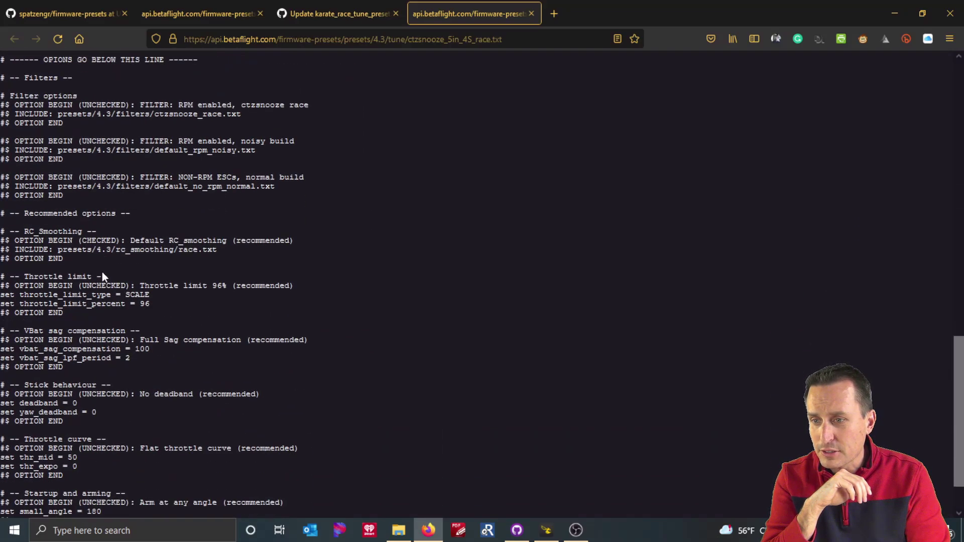
scroll(102, 276, down, 1)
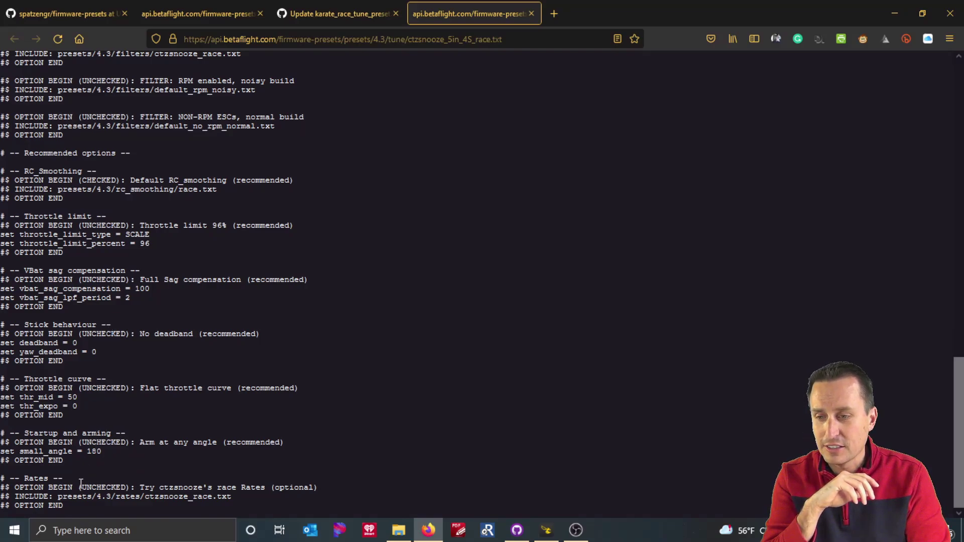
scroll(154, 248, up, 13)
scroll(128, 247, down, 4)
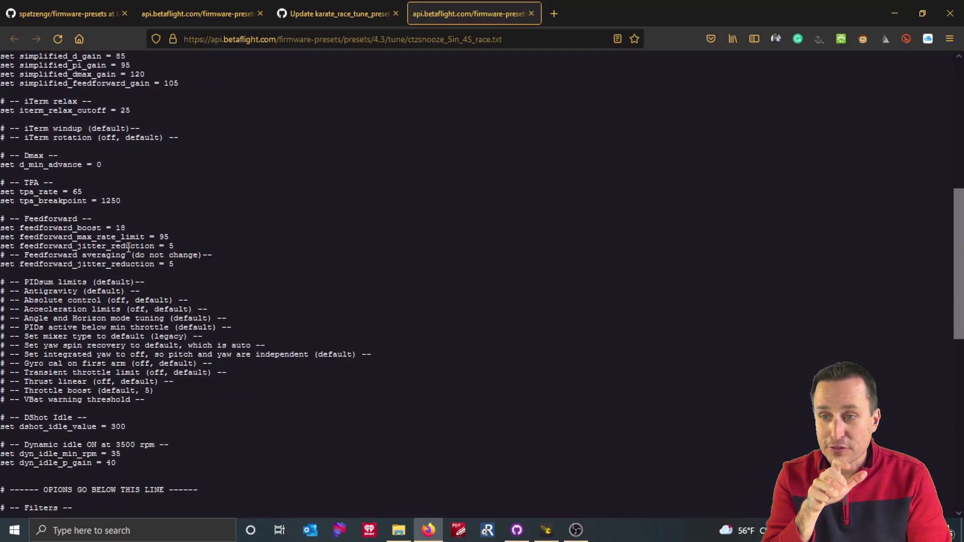
scroll(129, 247, down, 4)
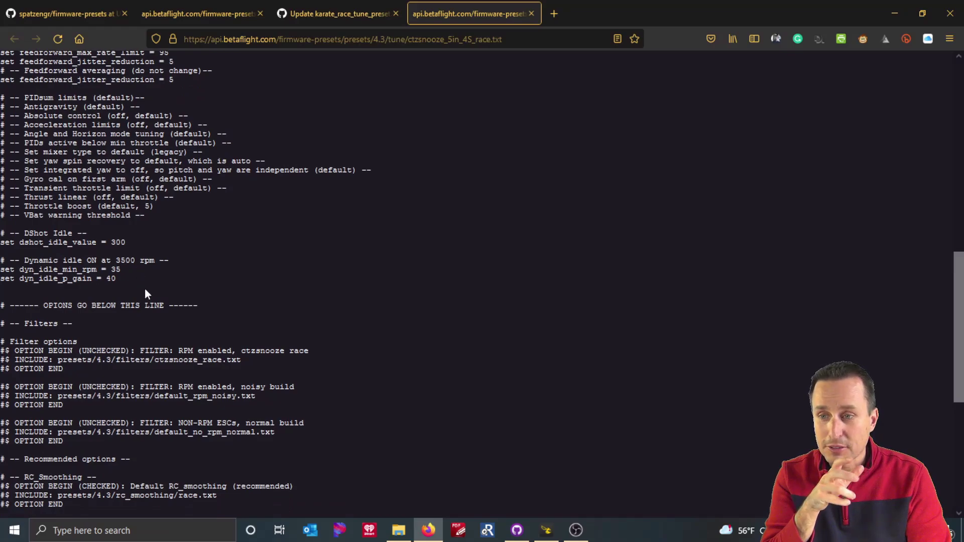
scroll(148, 294, up, 10)
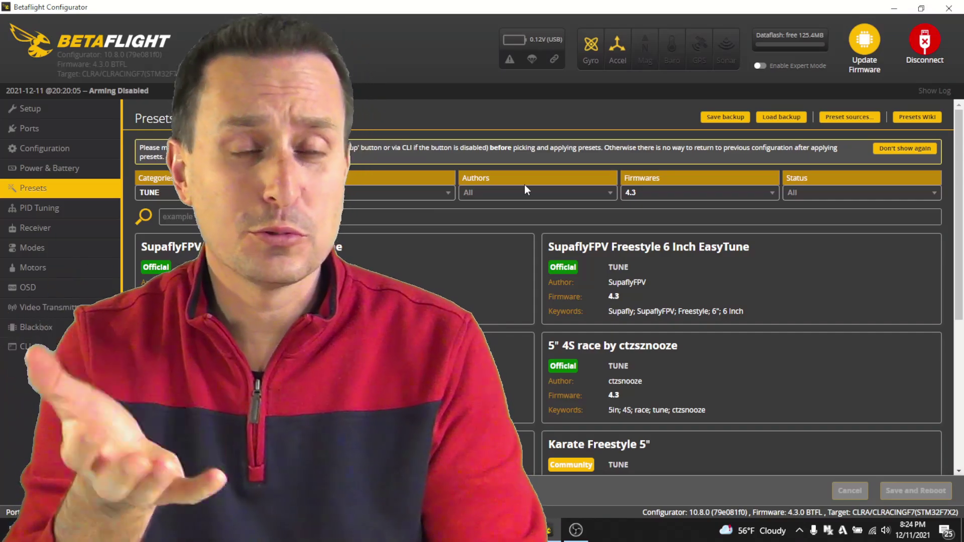
Step: Open the Preset sources dialog showing Official, GitHub BACKUP and UAVtech sources
click(846, 117)
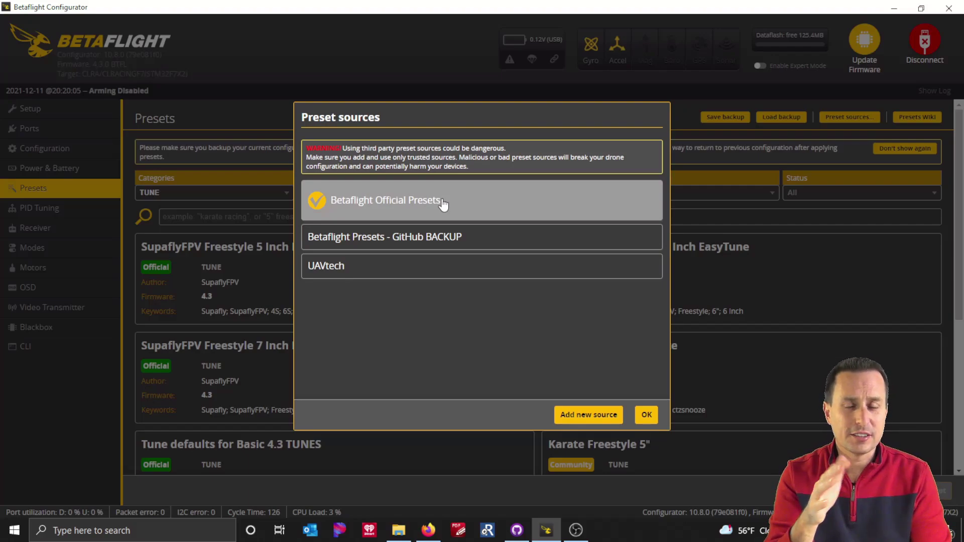
Step: Expand the GitHub BACKUP preset source to review its firmware-presets URL and backup branch
click(449, 245)
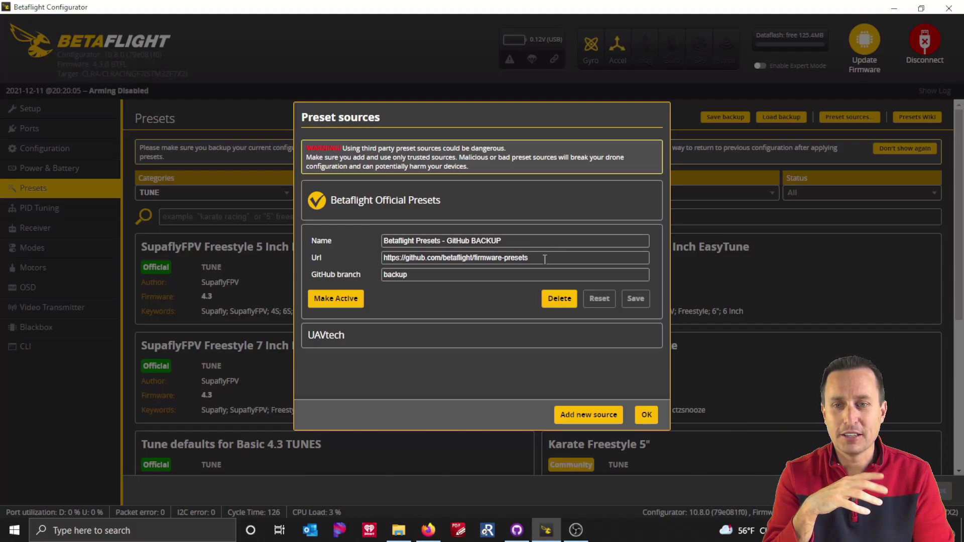
drag(545, 258, 373, 272)
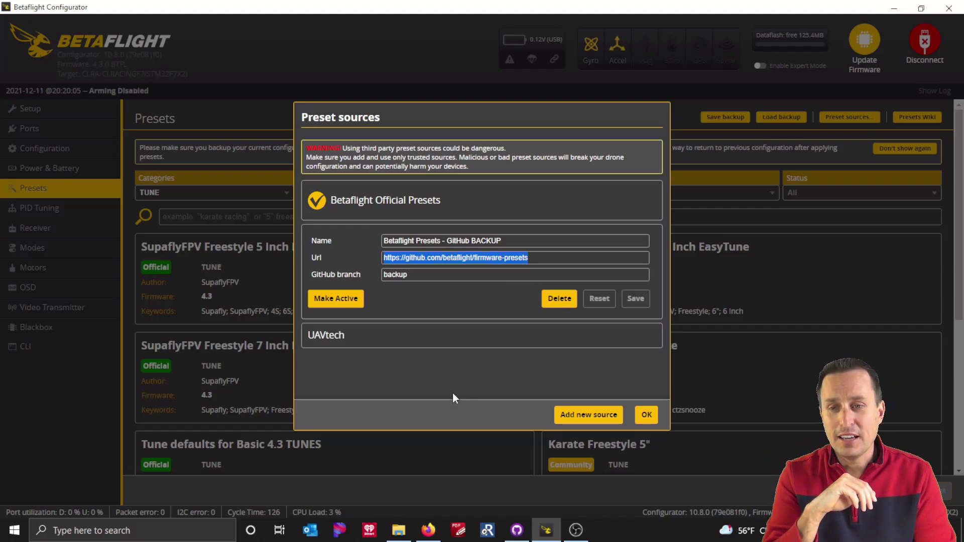
click(449, 378)
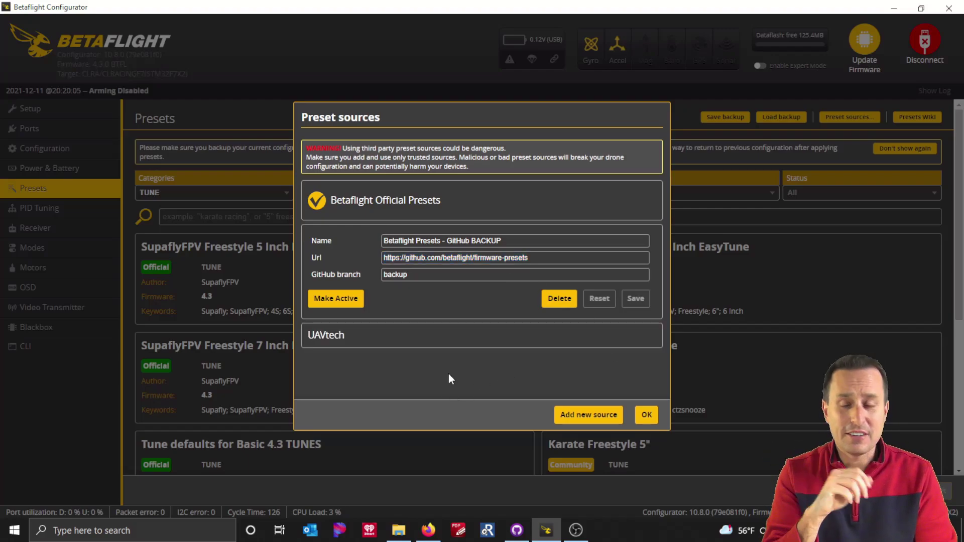
Step: Expand the UAVtech source and copy its fork's firmware-presets URL
click(452, 336)
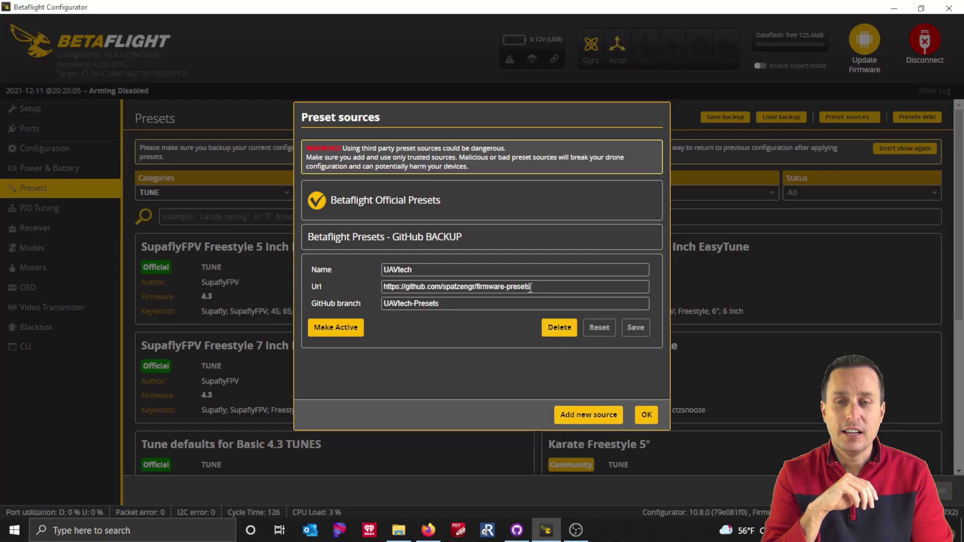
drag(519, 295, 383, 287)
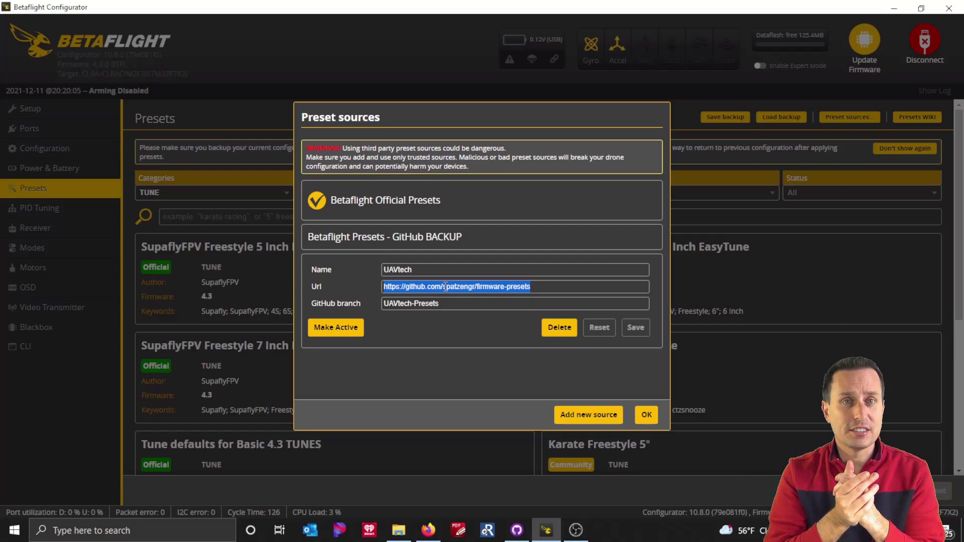
key(BackSpace)
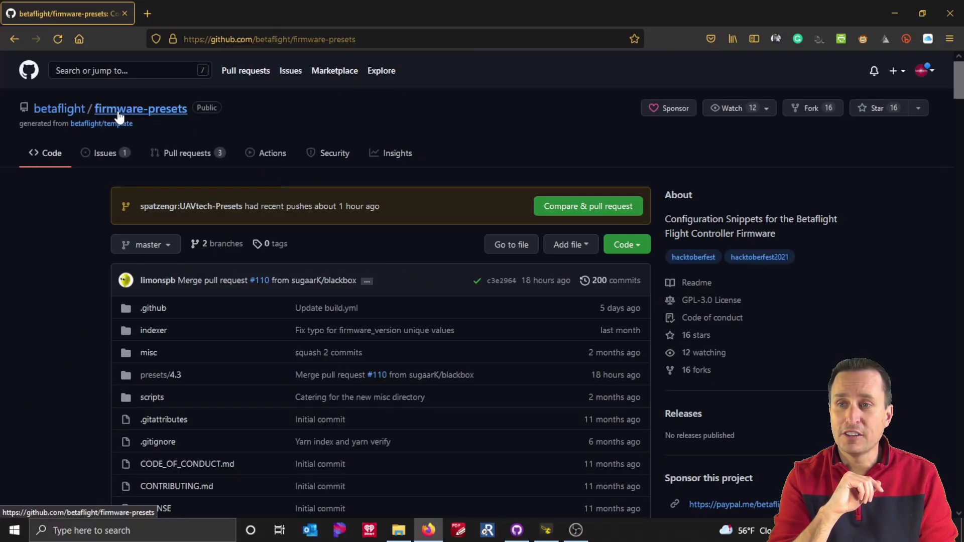
Step: Go from betaflight/firmware-presets to your own GitHub repositories list via the avatar menu
click(219, 40)
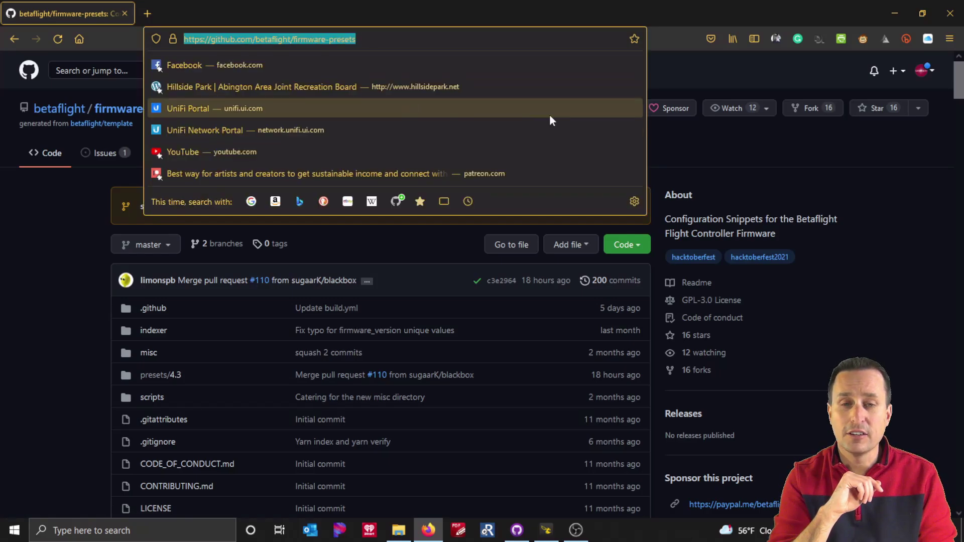
click(667, 145)
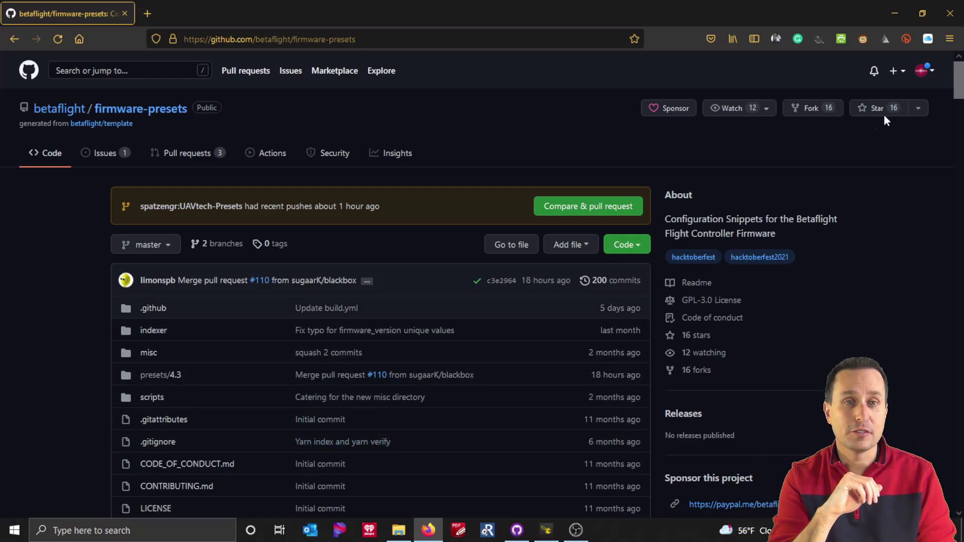
click(925, 78)
click(853, 151)
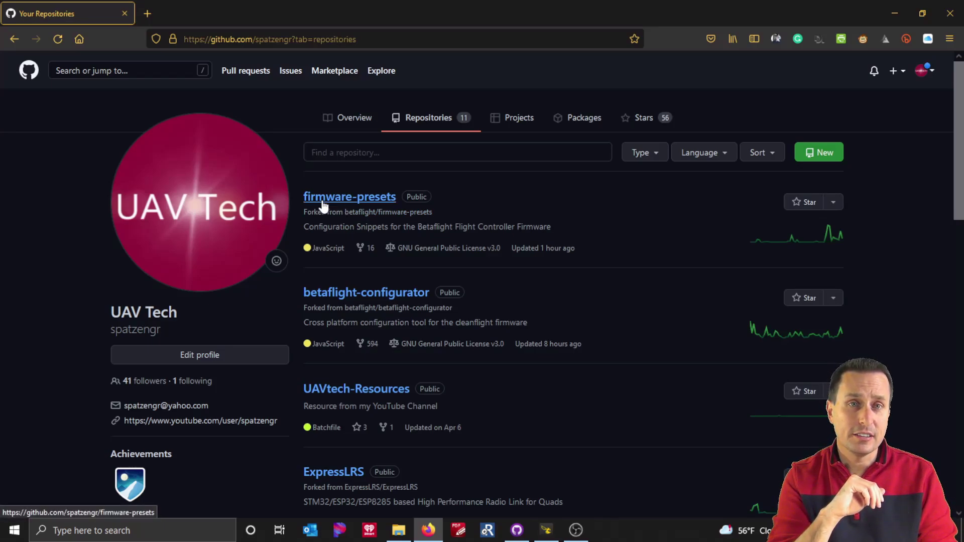
Step: Open the forked firmware-presets repository and display its clone address under Code
click(323, 201)
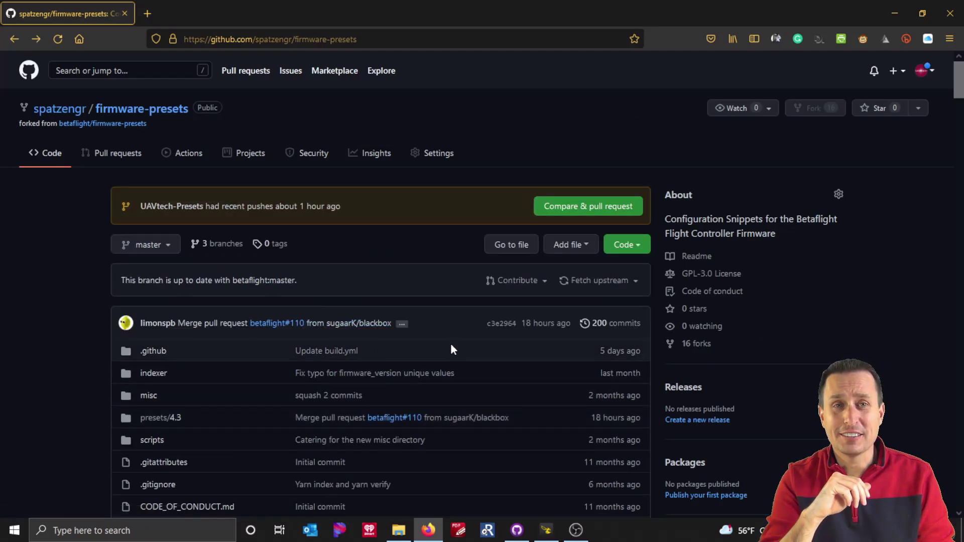
click(625, 244)
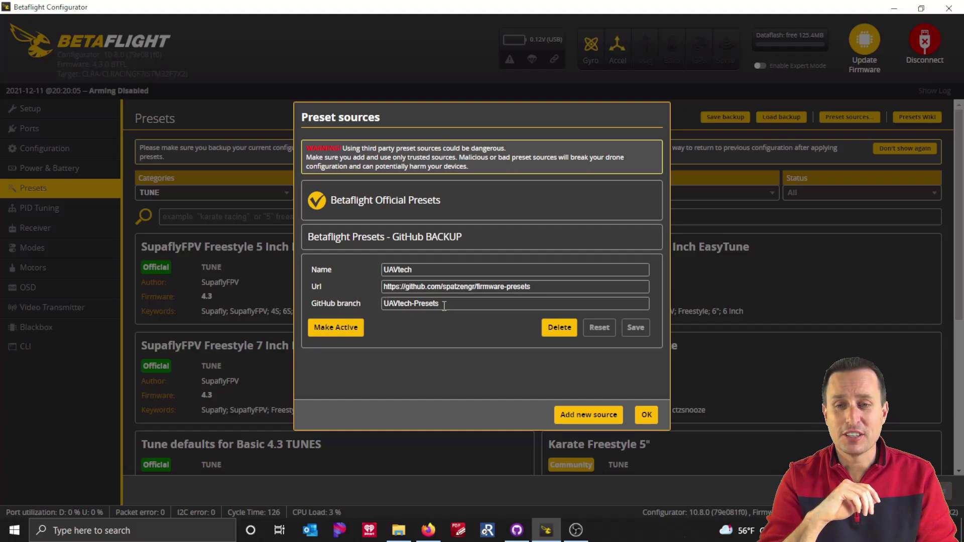
Step: Make UAVtech the active source and recheck the Official and UAVtech source settings
click(351, 329)
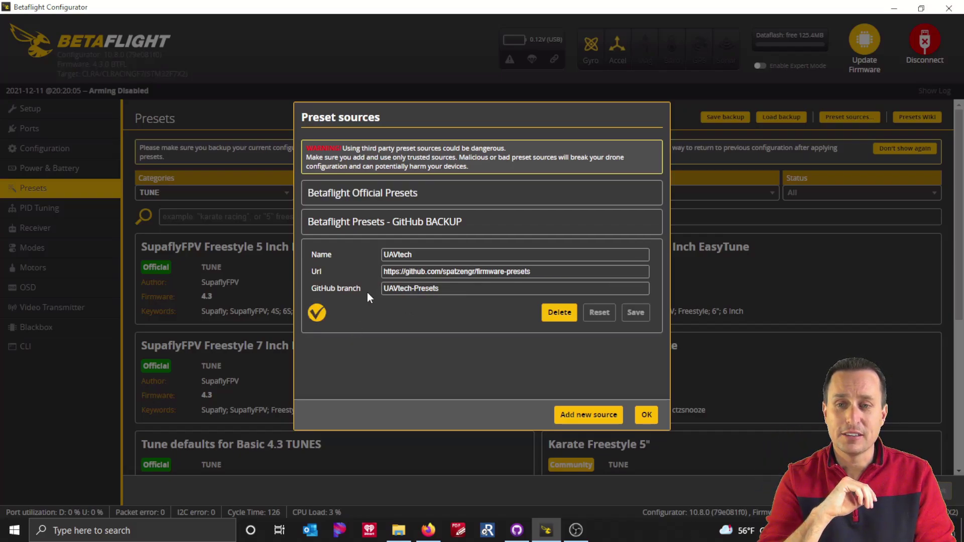
click(395, 197)
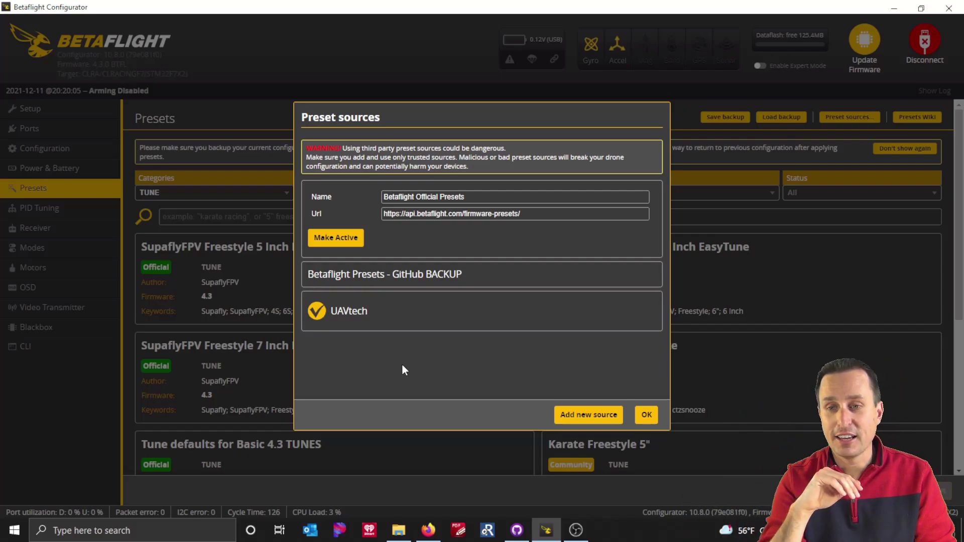
click(350, 312)
Step: Confirm the preset sources and scroll through the UAV Tech 4.3 TUNE presets
click(647, 414)
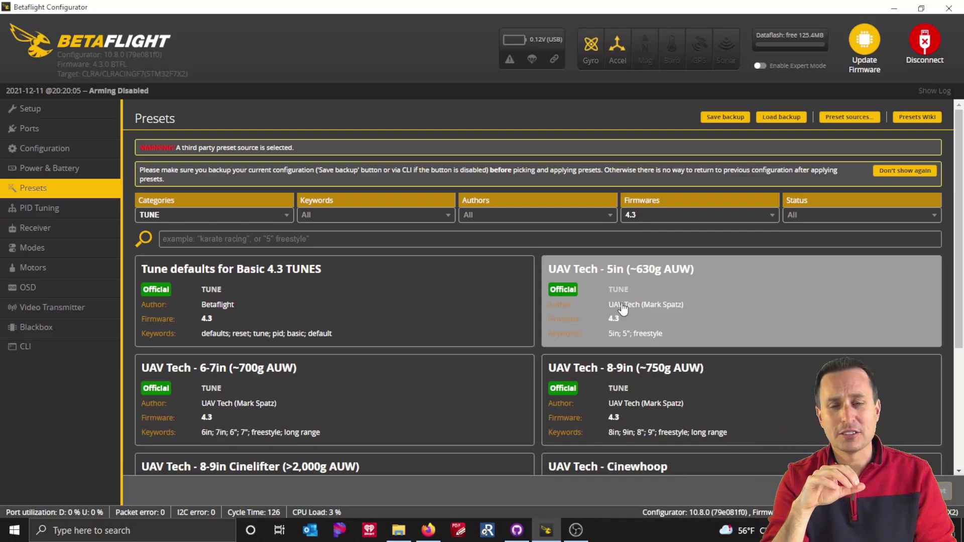
scroll(623, 308, down, 1)
scroll(623, 309, down, 2)
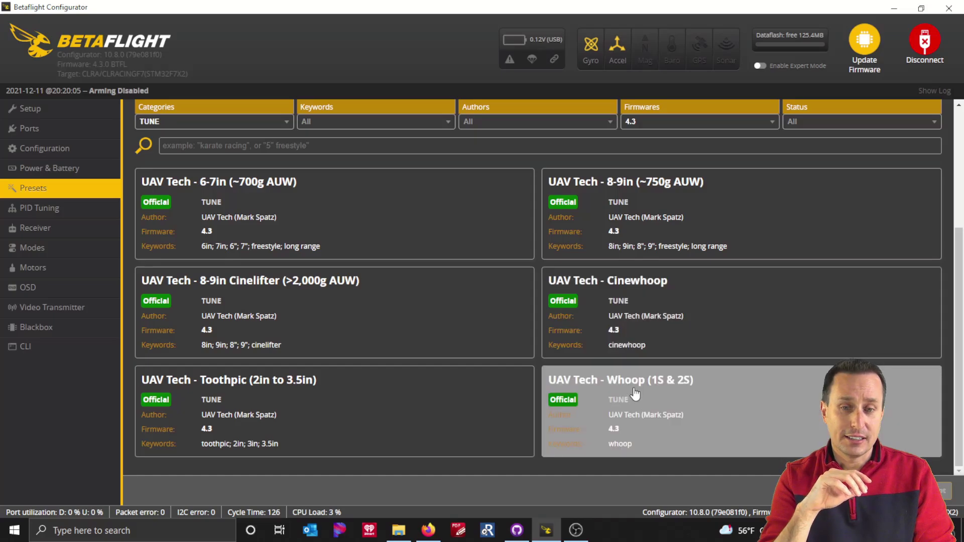
scroll(823, 151, up, 2)
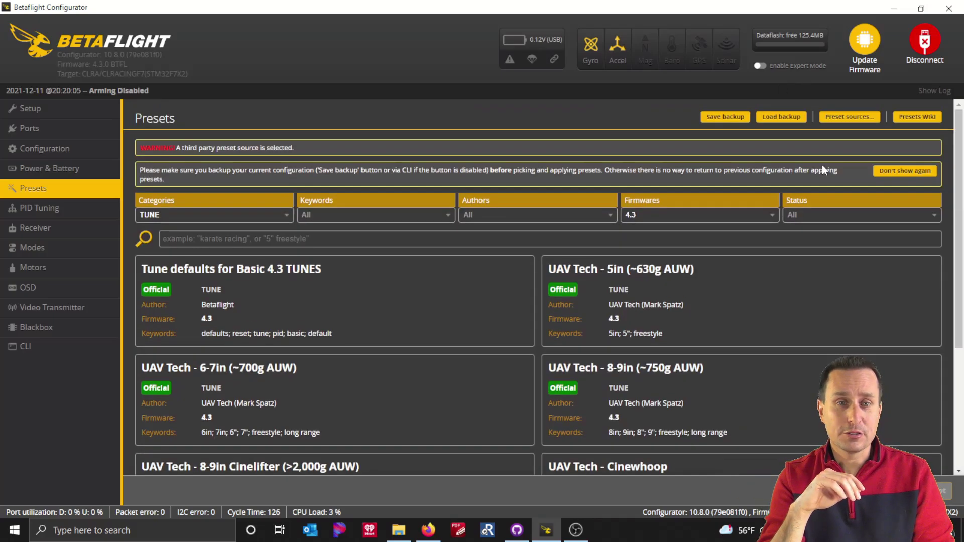
click(836, 118)
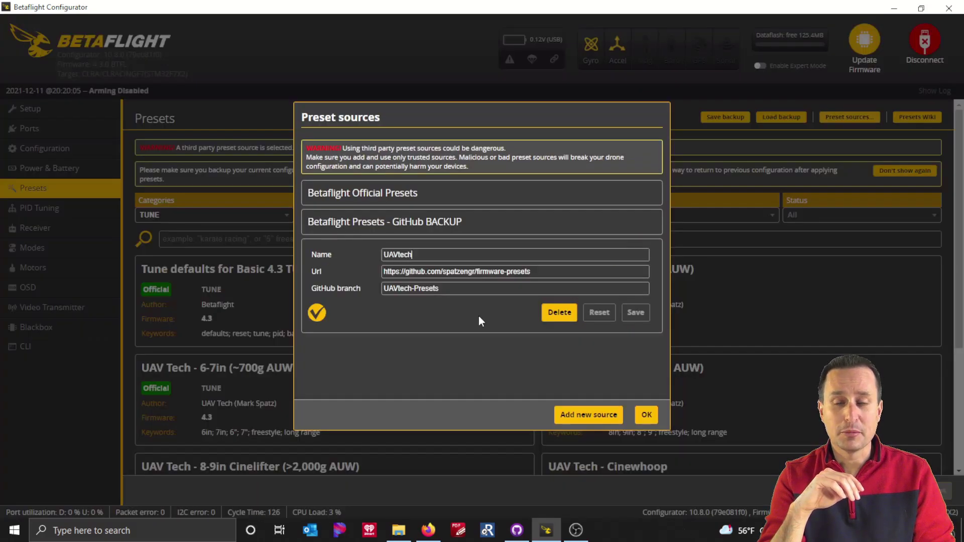
drag(543, 272, 336, 300)
drag(465, 296, 427, 296)
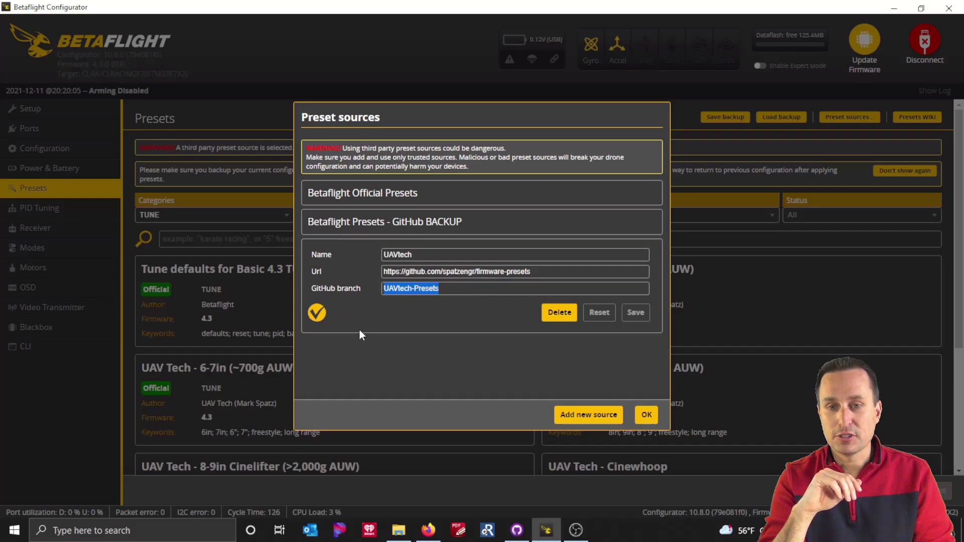
click(647, 415)
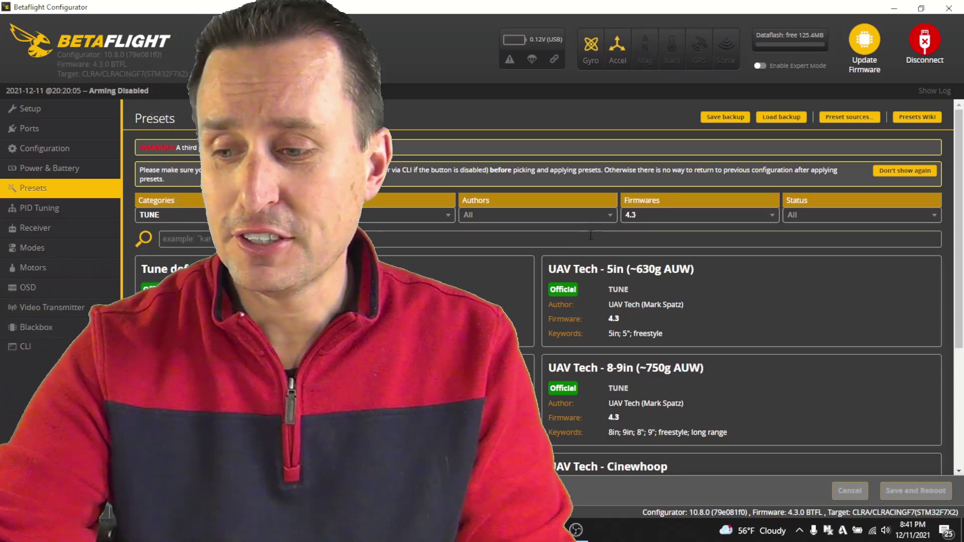
scroll(962, 215, down, 1)
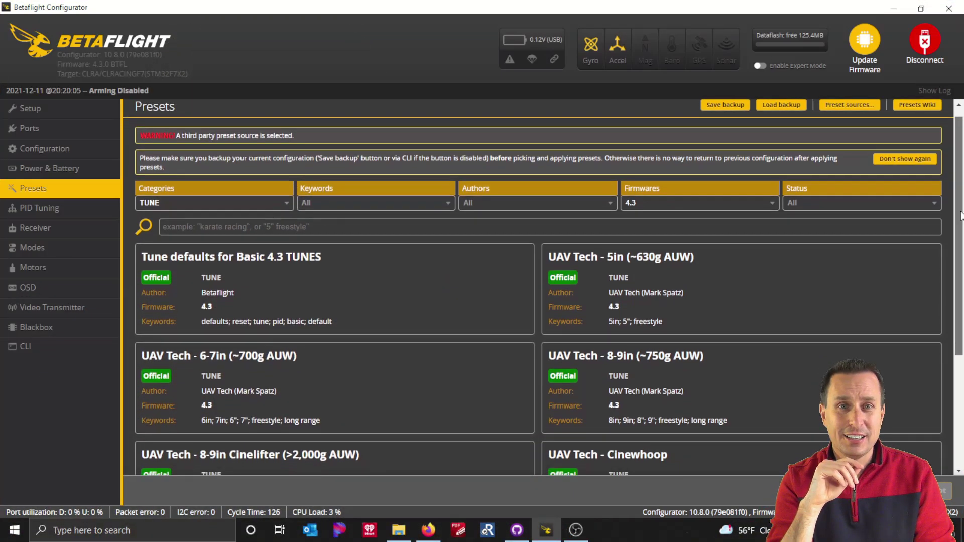
scroll(961, 215, down, 1)
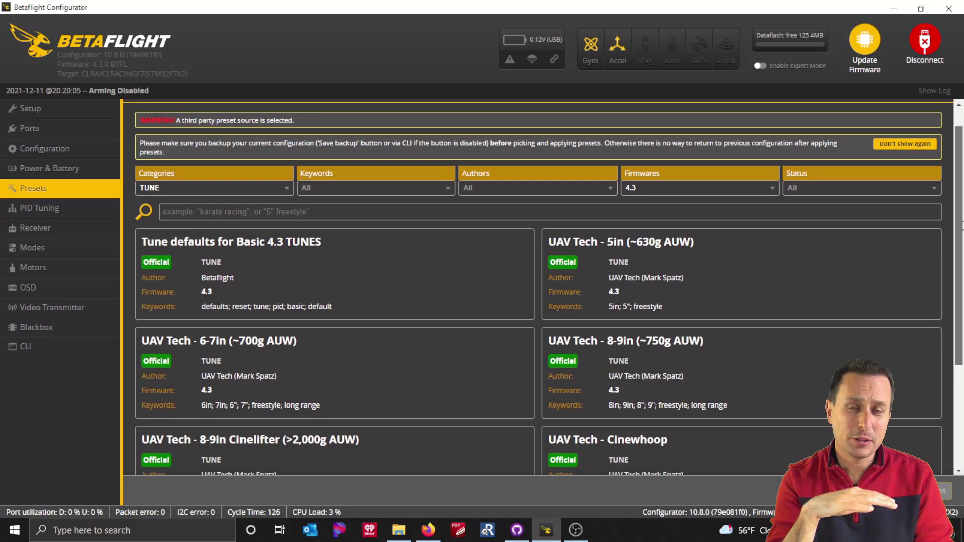
scroll(962, 225, down, 1)
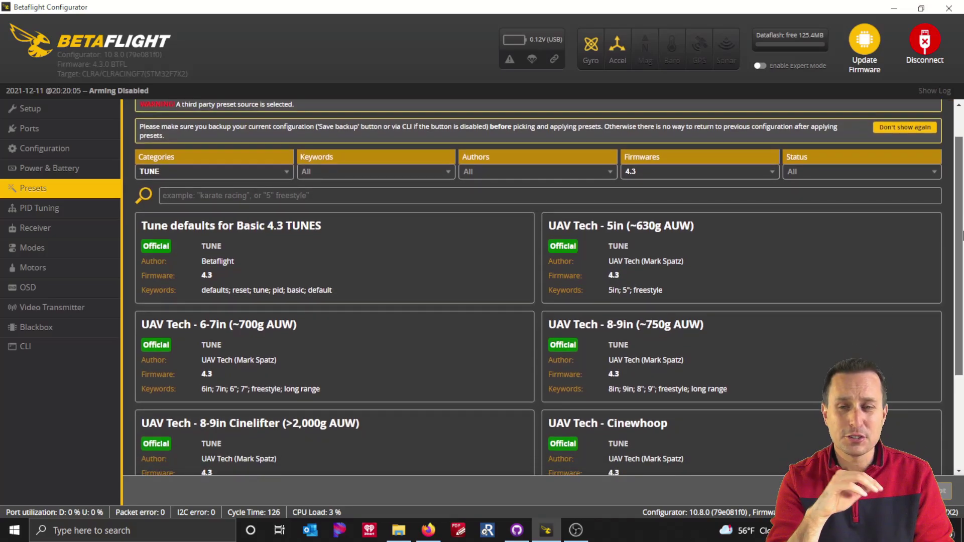
drag(962, 235, 962, 305)
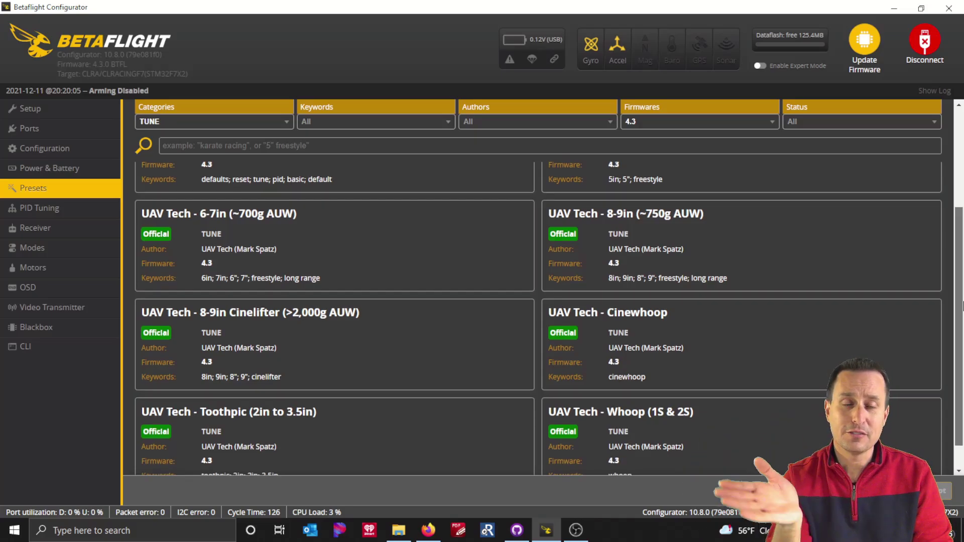
drag(962, 305, 962, 325)
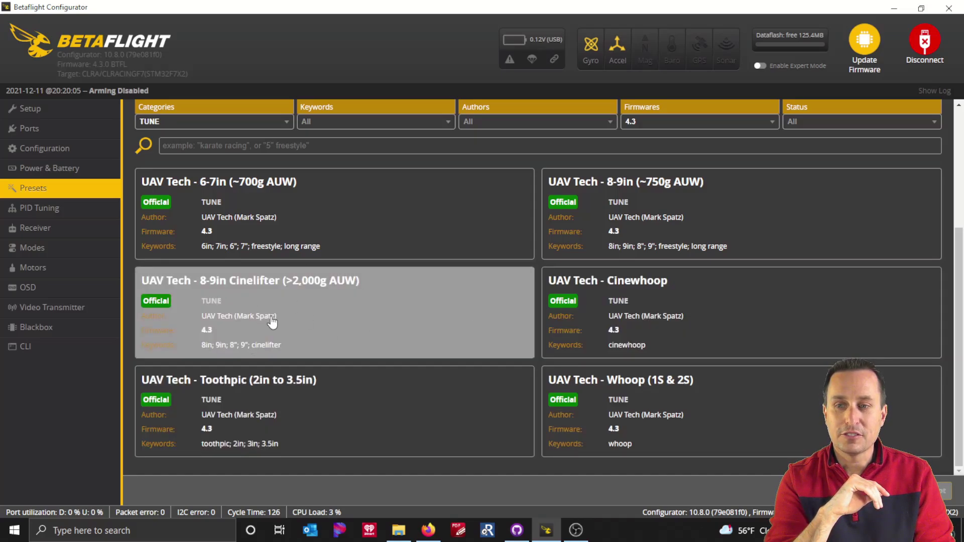
drag(960, 327, 960, 291)
scroll(960, 291, up, 3)
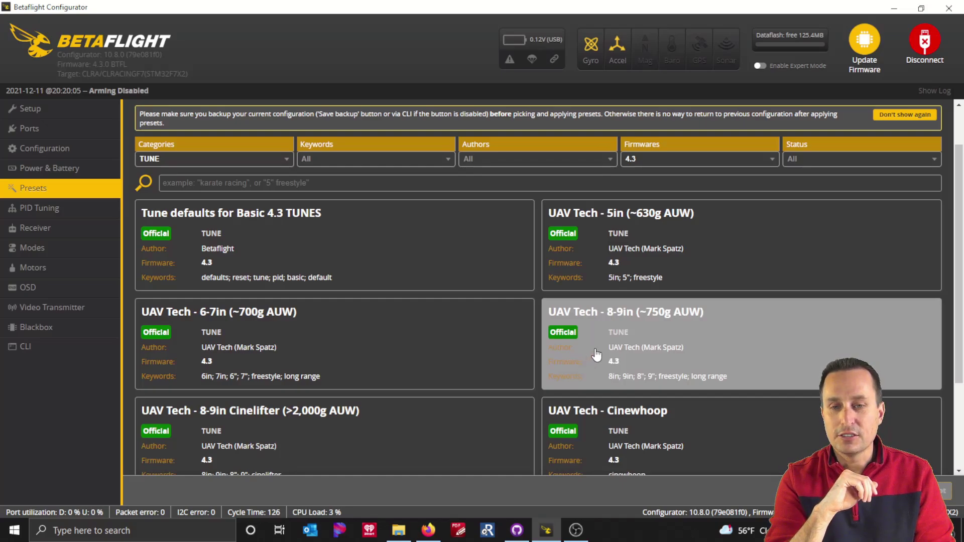
Step: Open the UAV Tech 8-9in (~750g AUW) tune preset and enable 48k ESC PWM
click(595, 348)
click(432, 210)
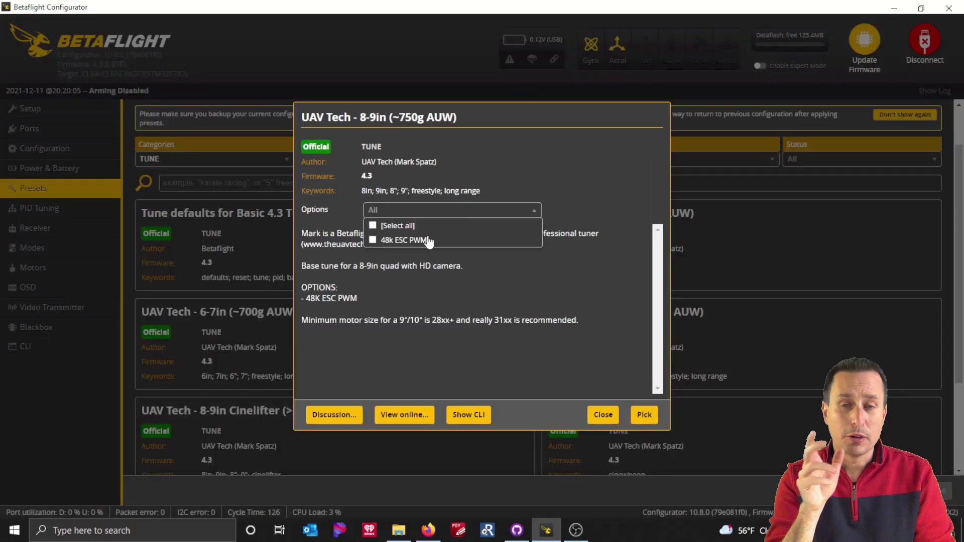
click(389, 242)
drag(403, 270, 406, 281)
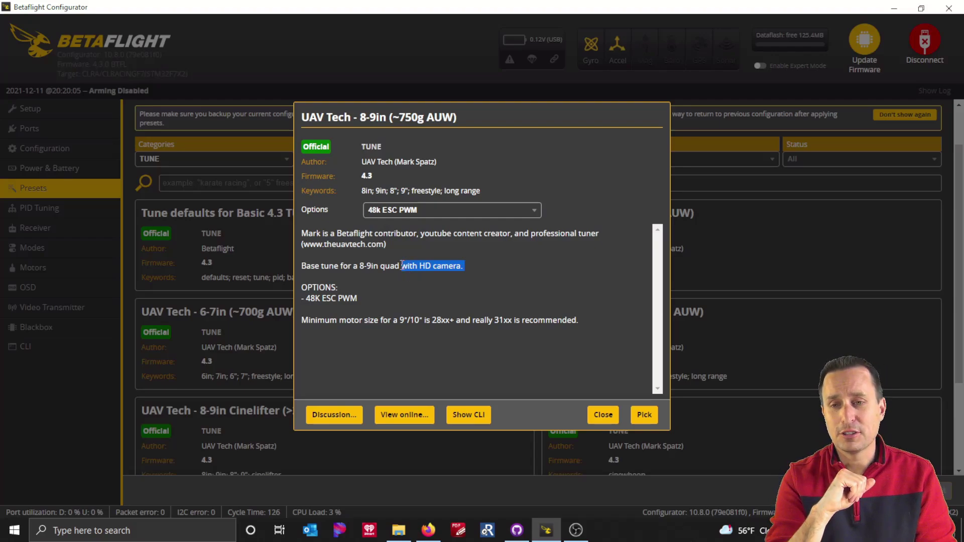
click(399, 268)
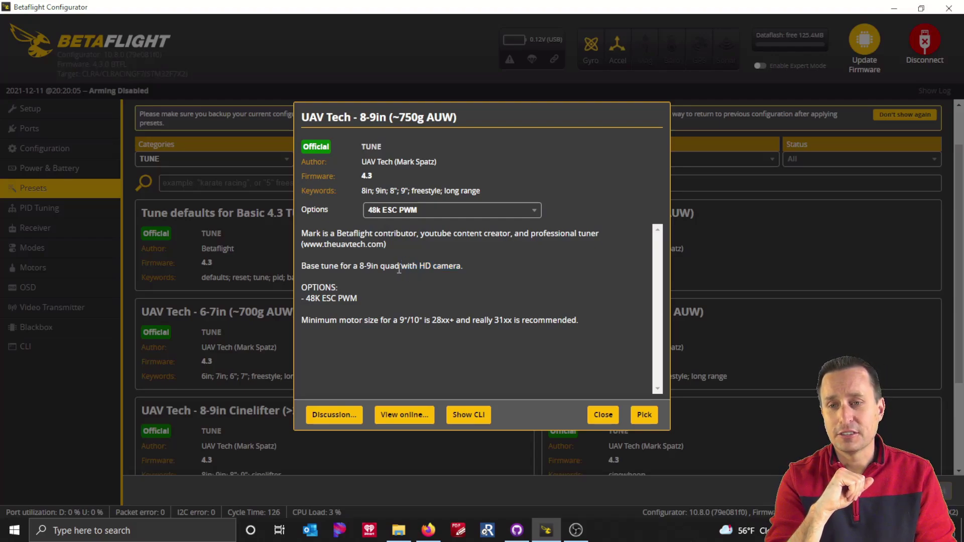
Step: Open UAV_tech_8-9in.txt online and scroll to the 48k ESC PWM thrust_linear = 20 option
click(413, 424)
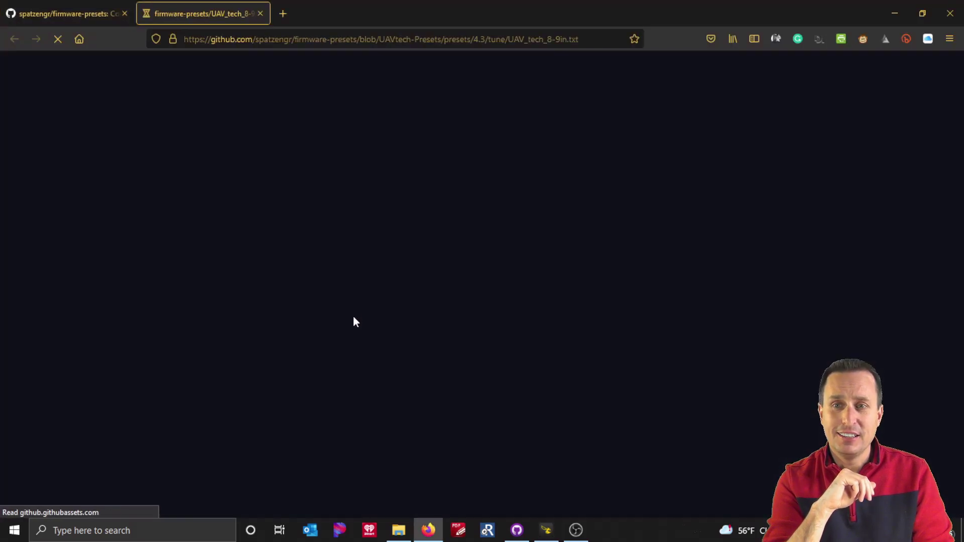
scroll(357, 331, down, 3)
scroll(356, 334, down, 4)
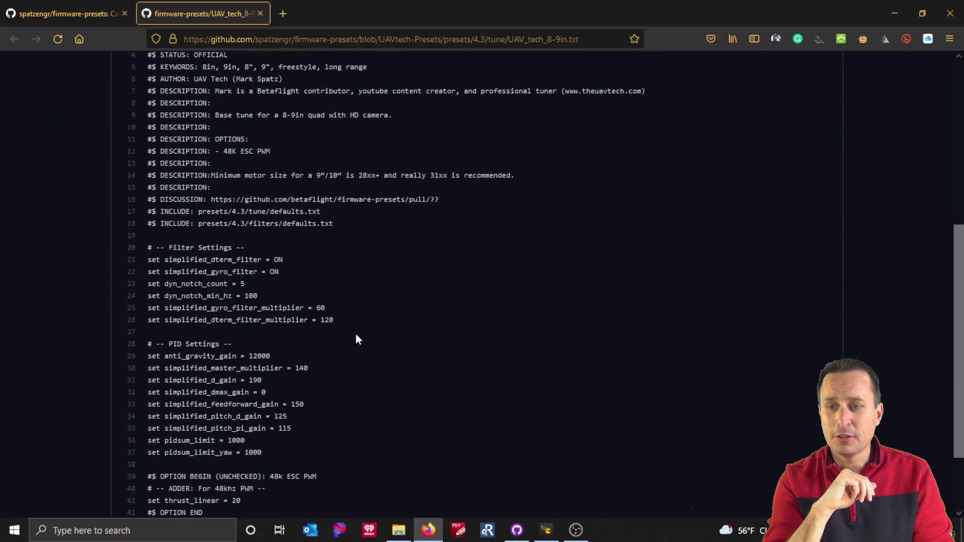
scroll(313, 365, up, 5)
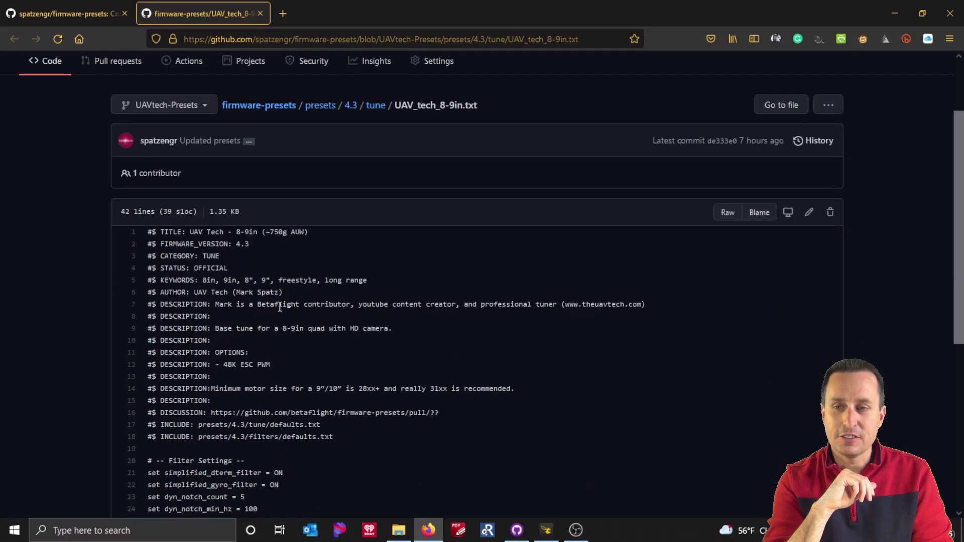
scroll(313, 365, down, 5)
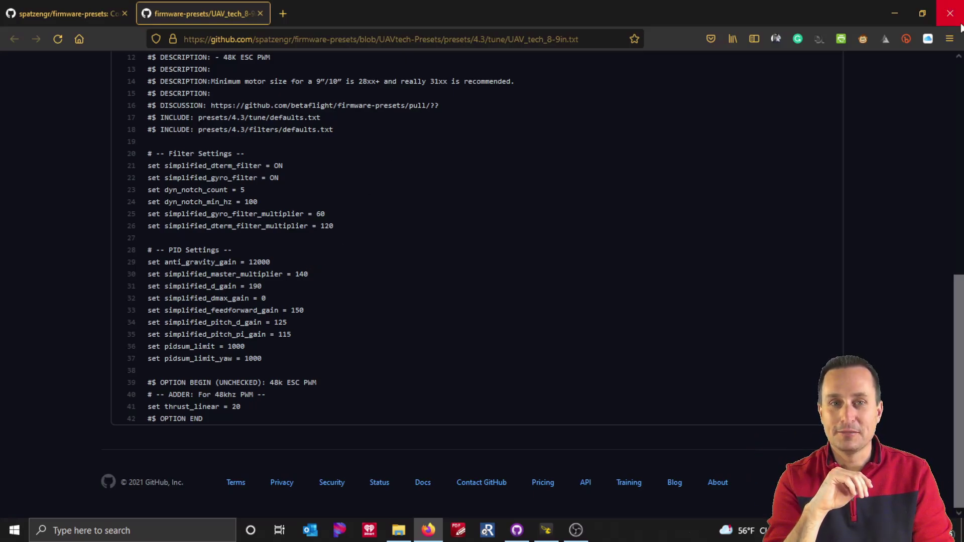
Step: Open the 8-9in preset's Discussion pull requests page, then return to the RATES presets
key(alt+Tab)
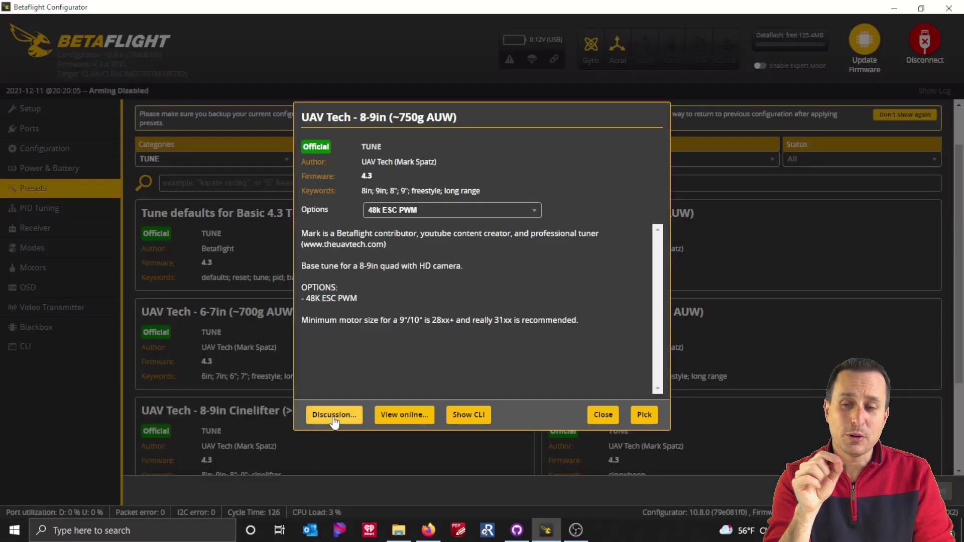
click(334, 417)
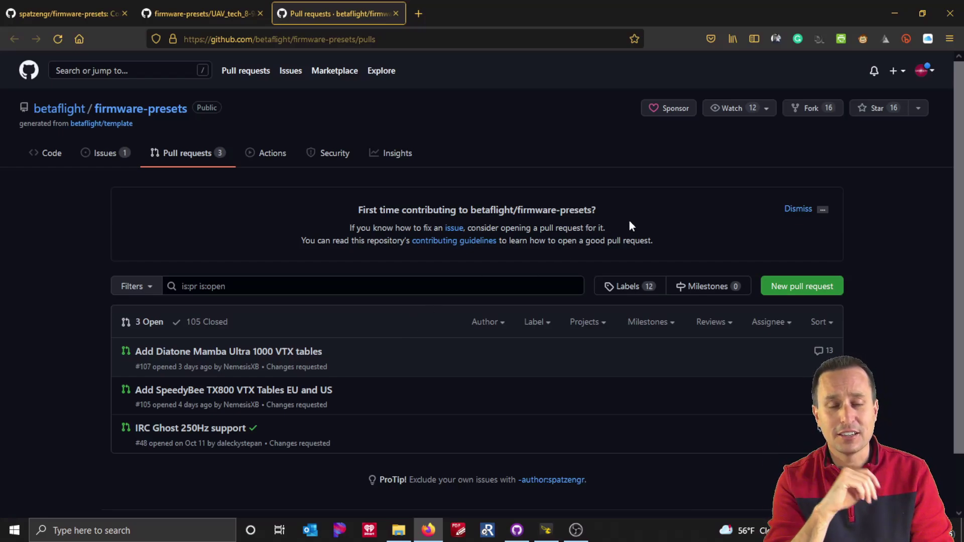
key(alt+Tab)
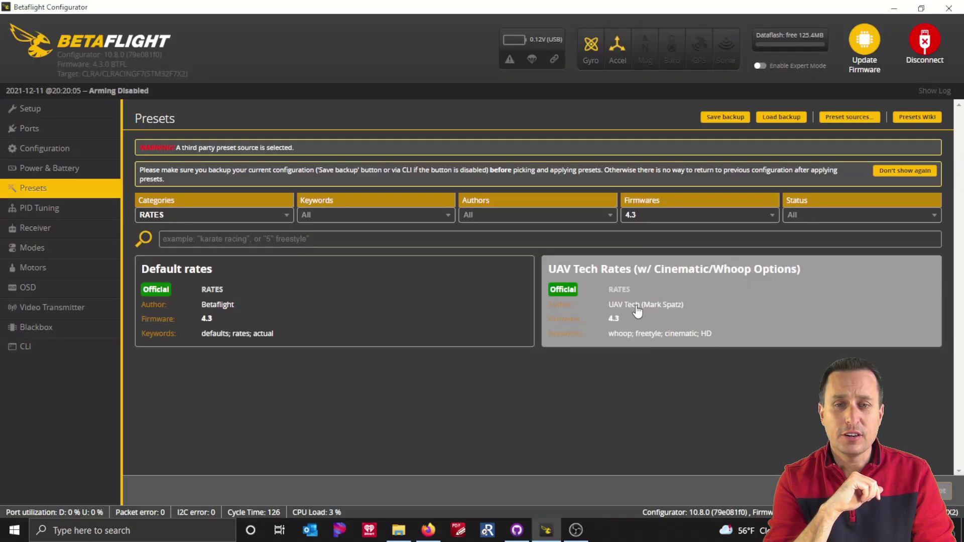
Step: Open UAV Tech Rates (w/ Cinematic/Whoop Options): 1000 deg/sec roll/pitch, 700 yaw
click(619, 296)
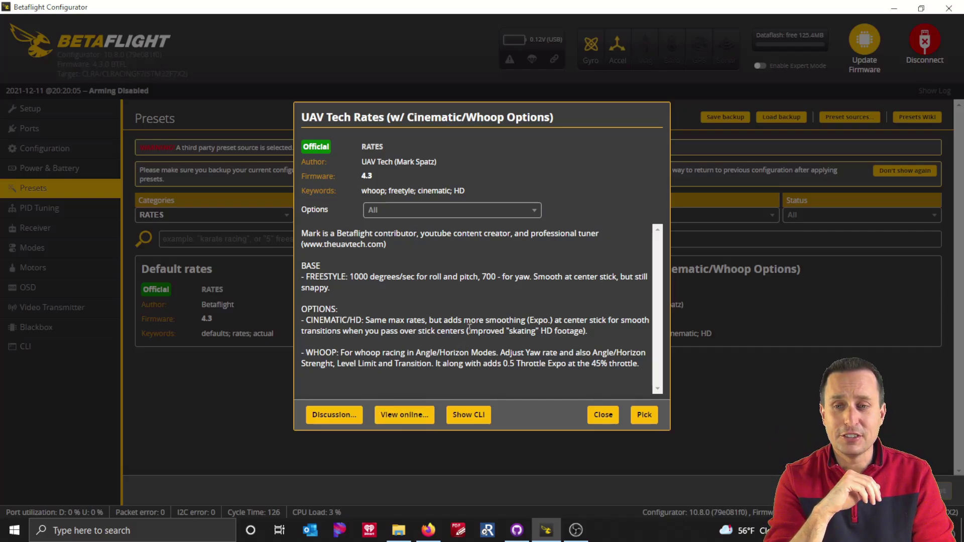
Step: Choose only Whooping in Angle\Horizon Mode in the UAV Tech Rates options, leaving Cinematic/HD Smoothing unticked
click(477, 211)
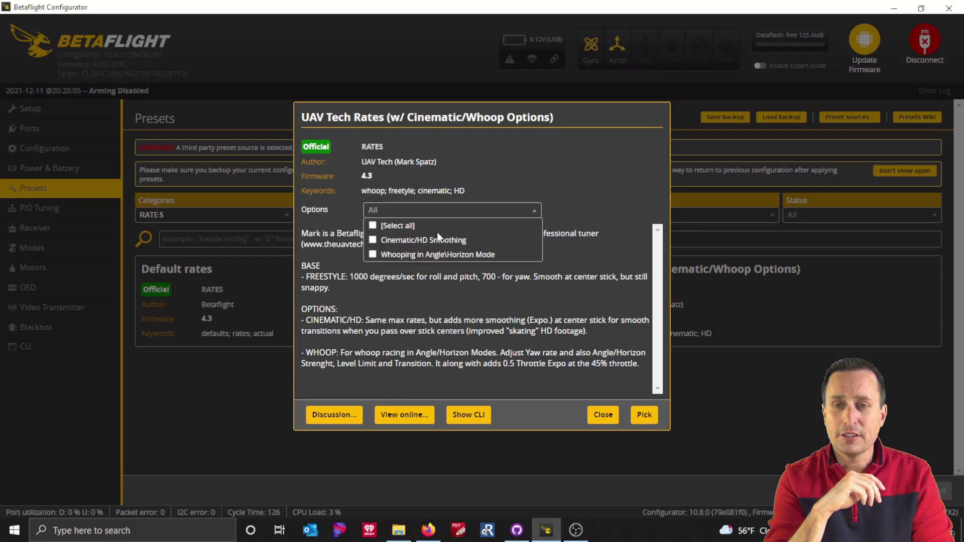
click(409, 245)
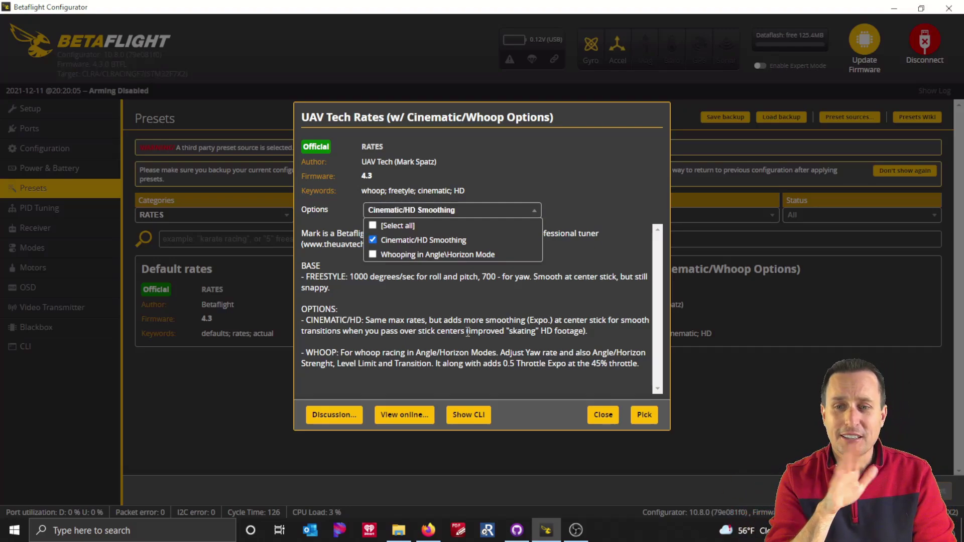
click(426, 243)
click(432, 257)
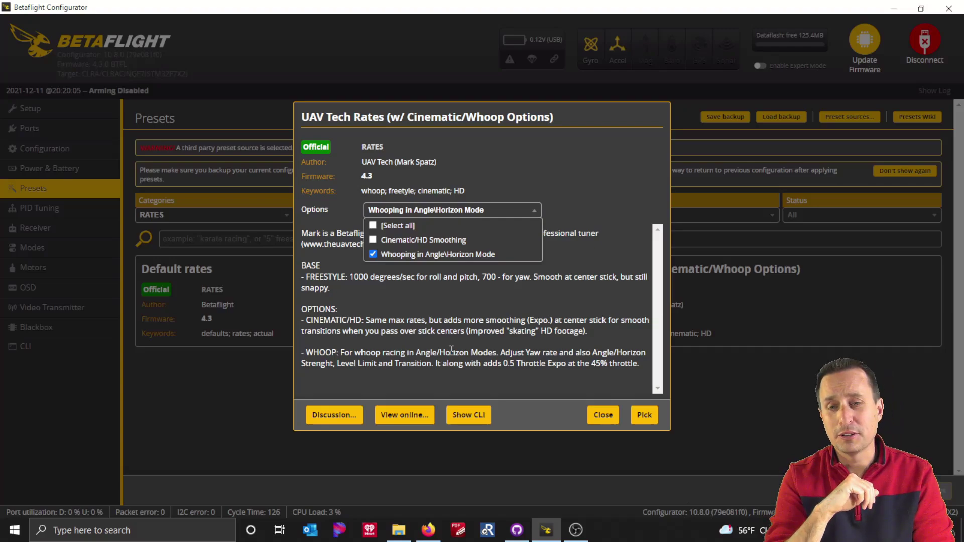
click(437, 332)
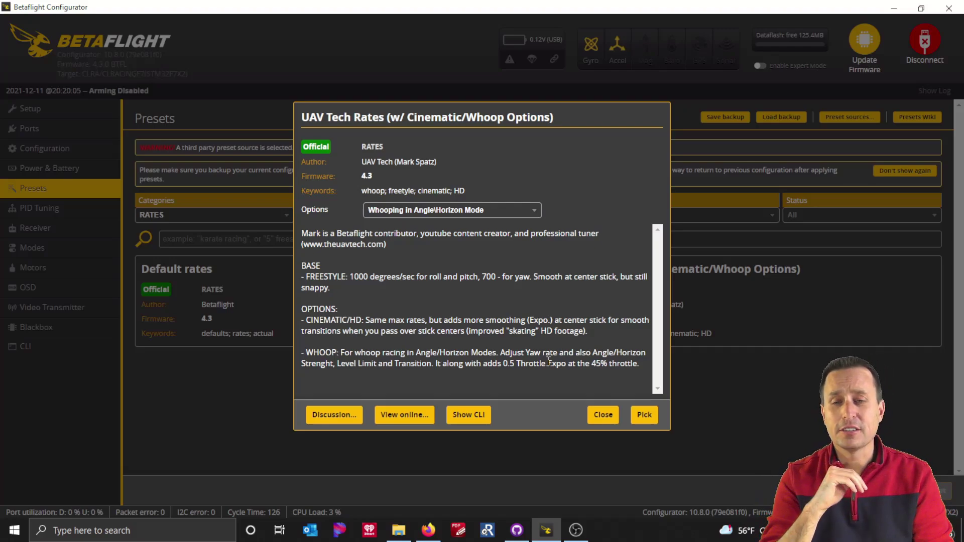
Step: Recheck the UAV Tech Rates options list to confirm only Whooping in Angle\Horizon Mode is ticked
click(487, 213)
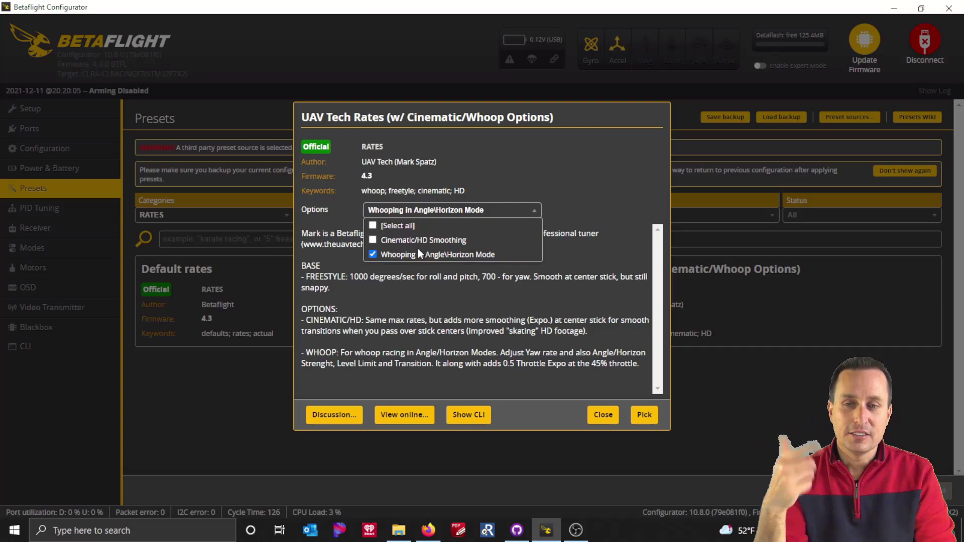
click(427, 325)
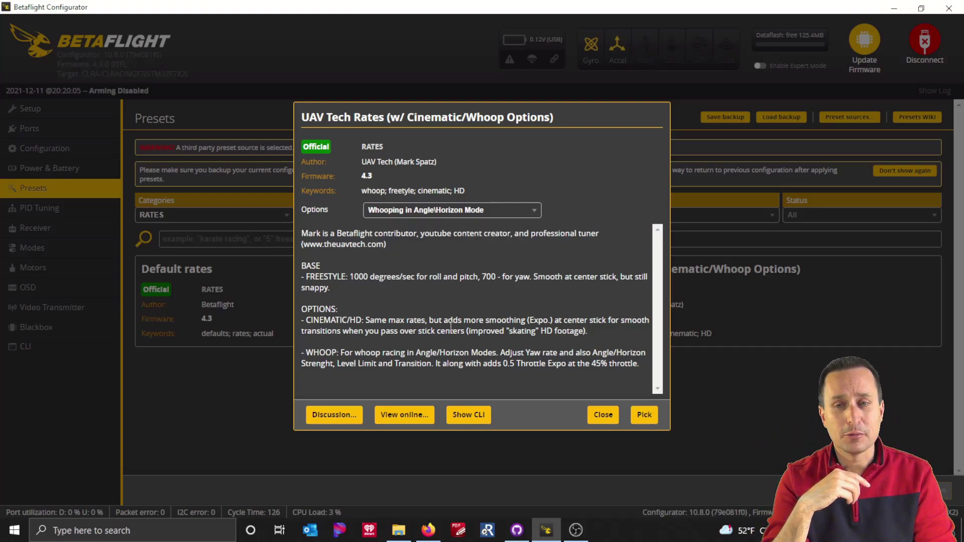